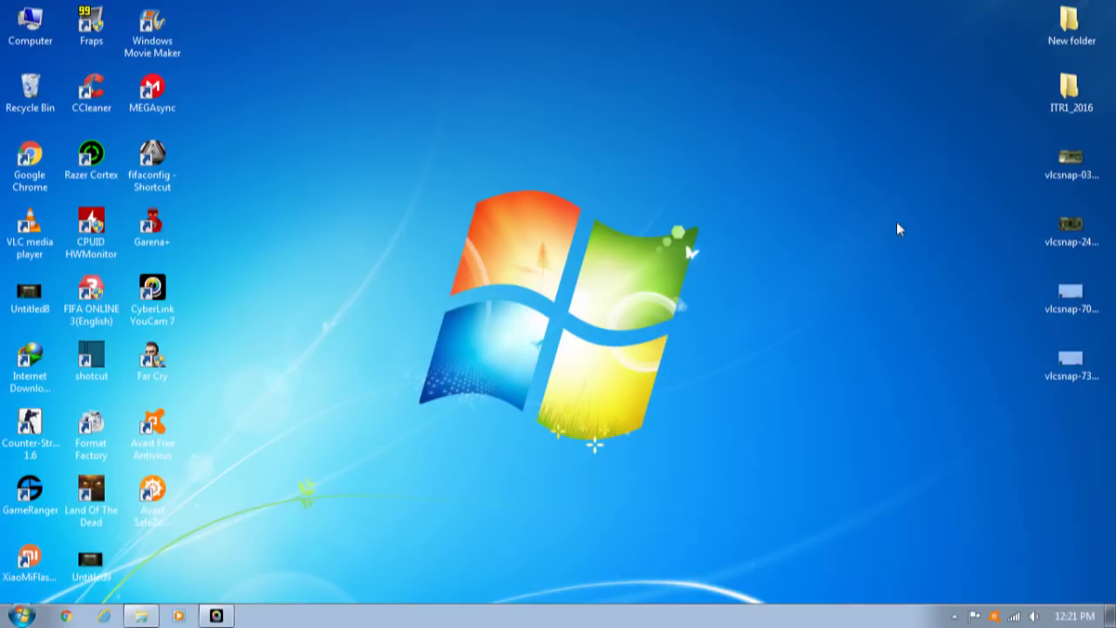
View the two blue, fogged gameplay screenshots saved on the desktop, vlcsnap-70 and vlcsnap-73, closing each one.
left_click(1061, 304)
double_click(1061, 303)
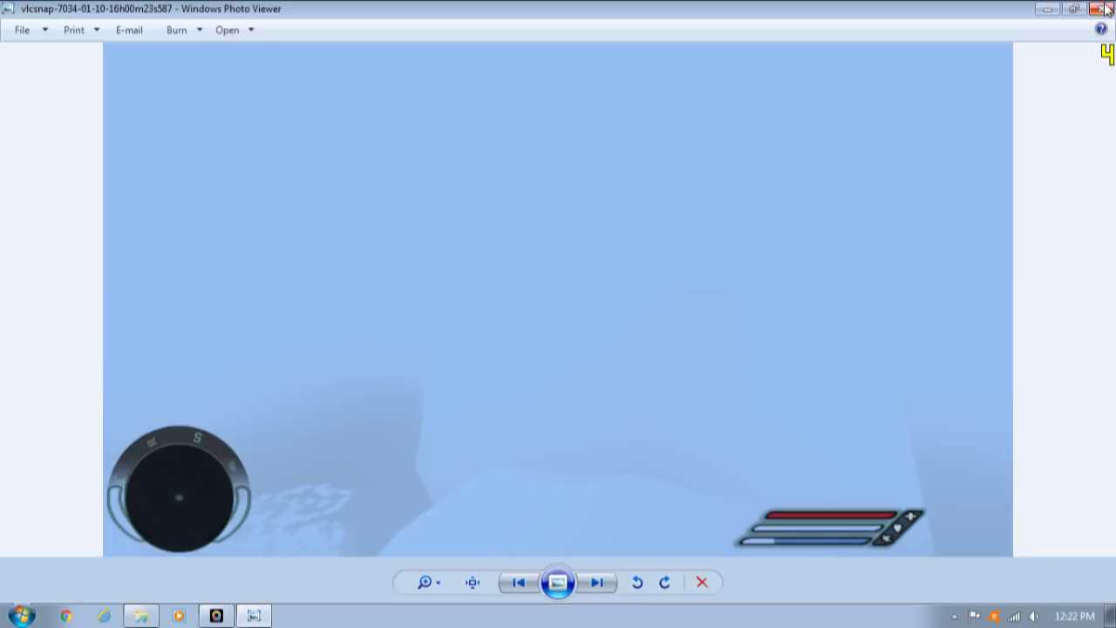
left_click(1106, 8)
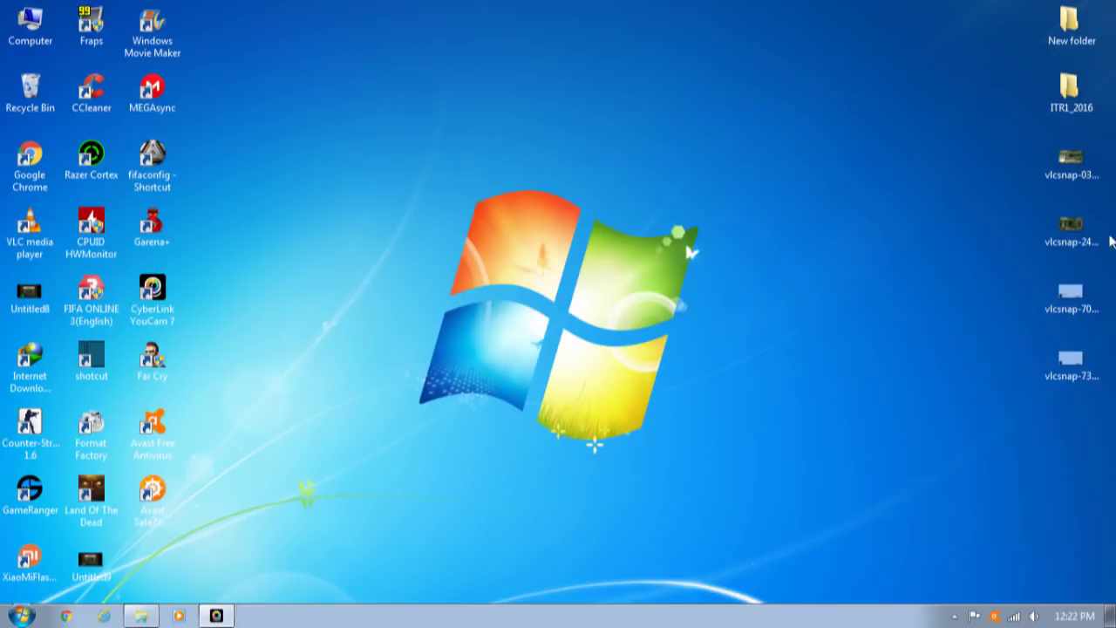
double_click(1085, 368)
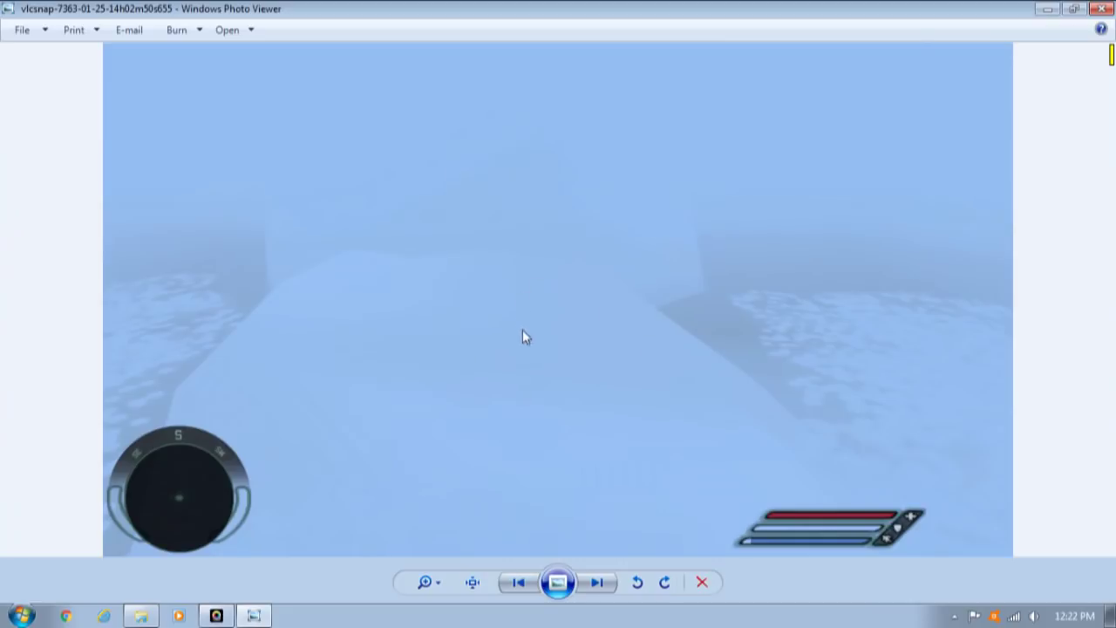
left_click(1106, 8)
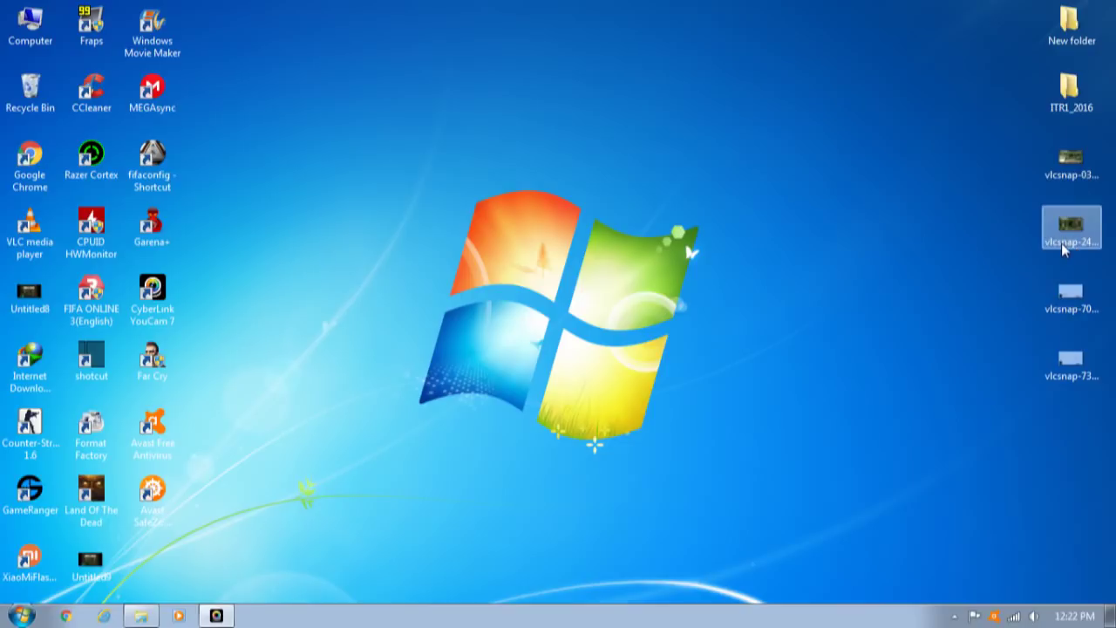
View the vlcsnap-24 and vlcsnap-03 screenshots of Far Cry's advanced and basic video options, closing each one.
left_click(1077, 225)
double_click(1077, 225)
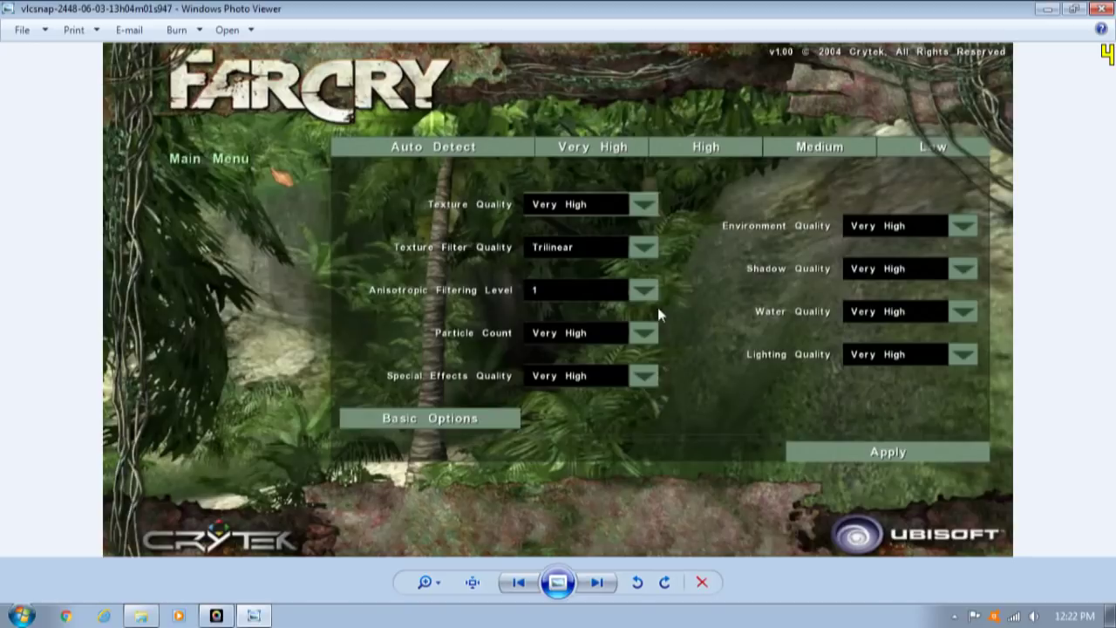
left_click(1101, 8)
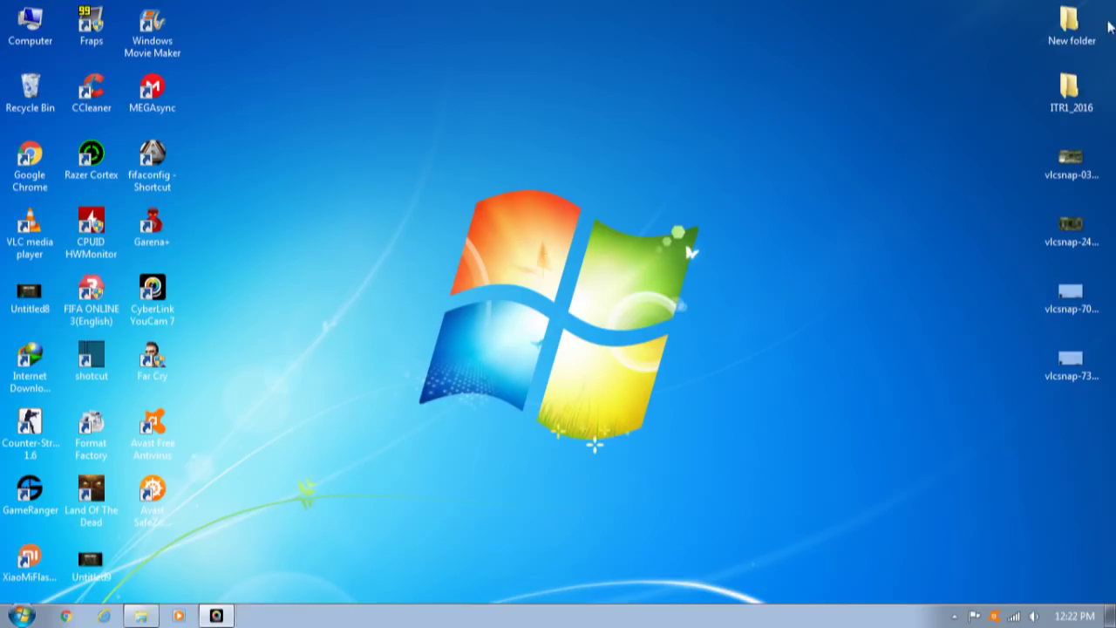
double_click(1057, 166)
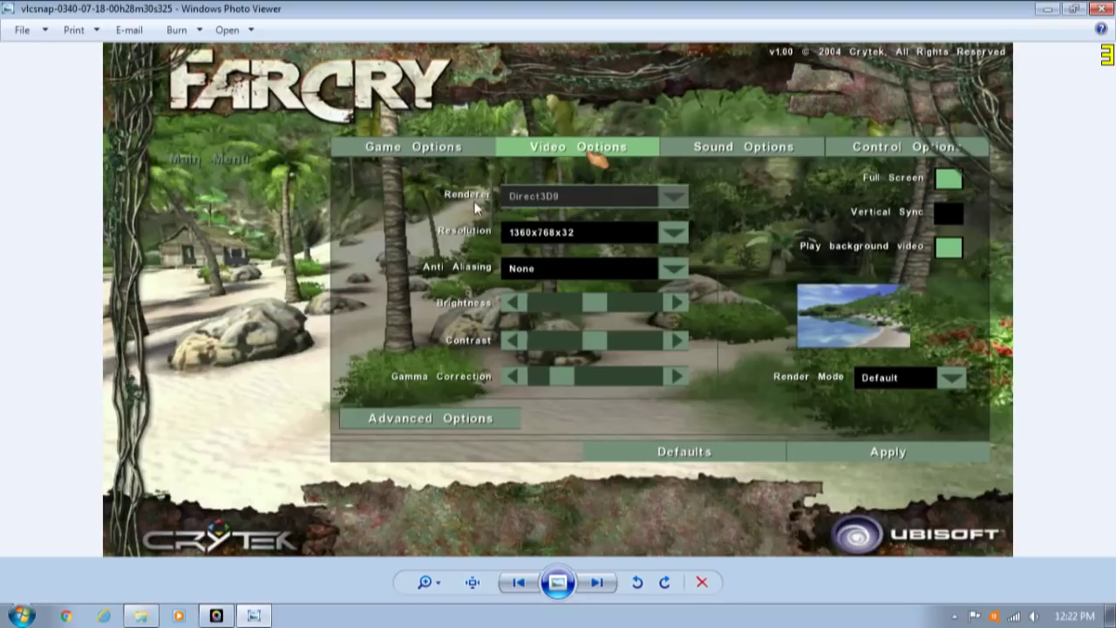
left_click(1096, 9)
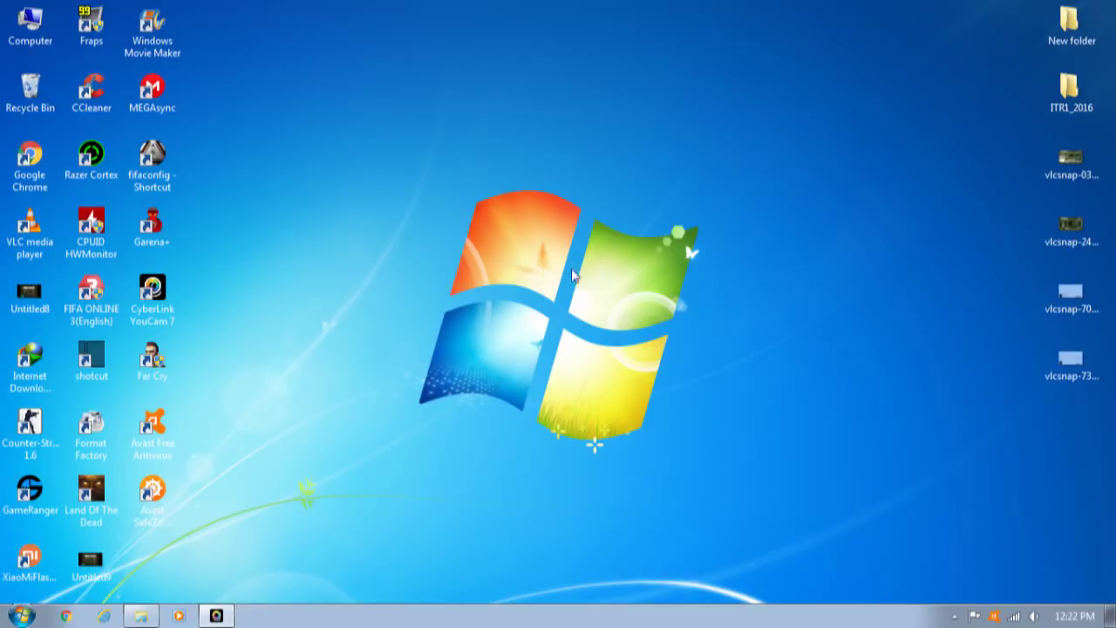
right_click(417, 137)
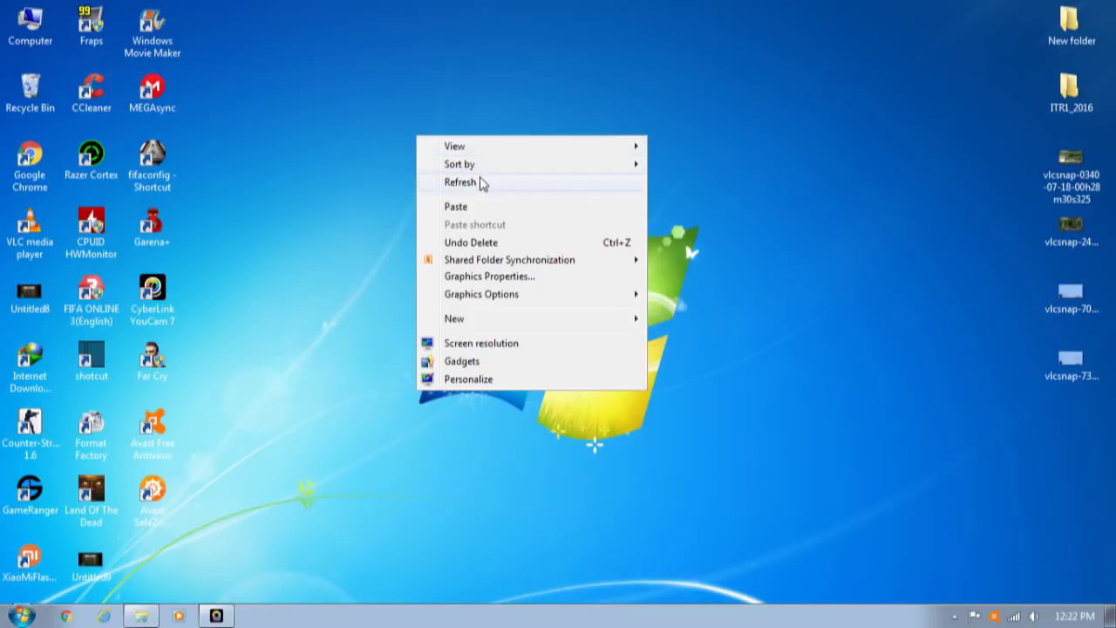
left_click(481, 180)
right_click(472, 158)
left_click(499, 185)
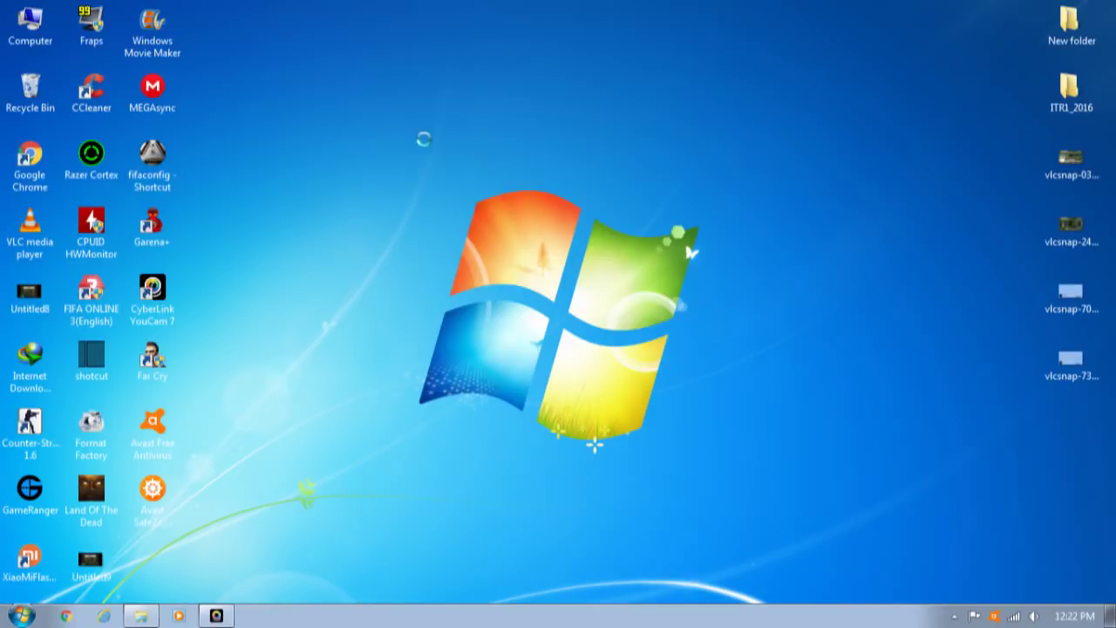
right_click(417, 136)
left_click(449, 167)
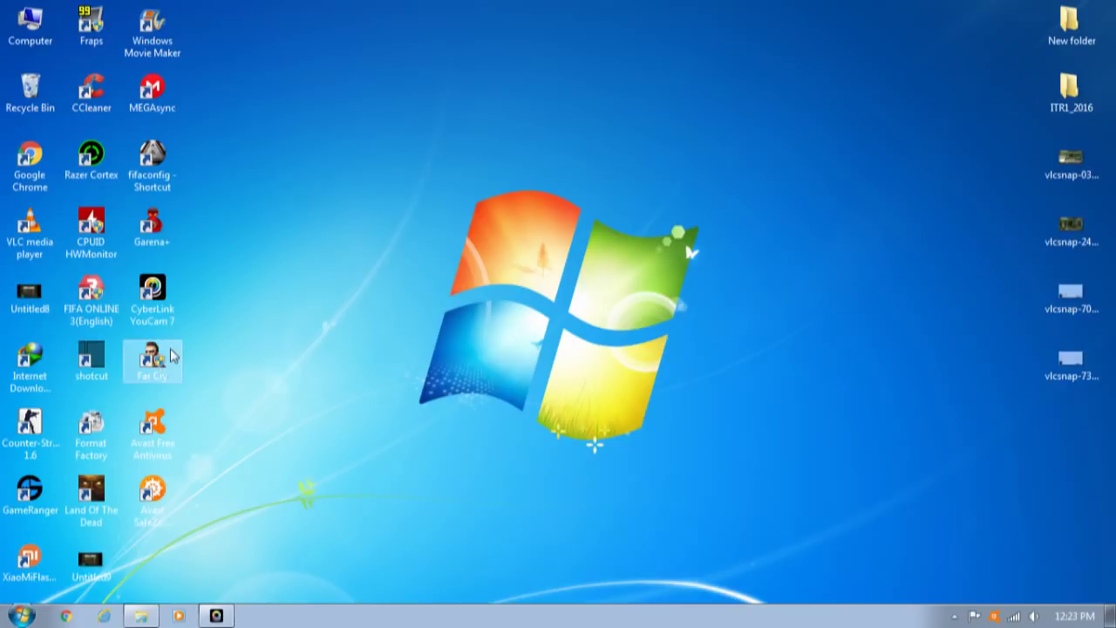
Open the Program Files (x86) folder on Local Disk (C:).
double_click(41, 23)
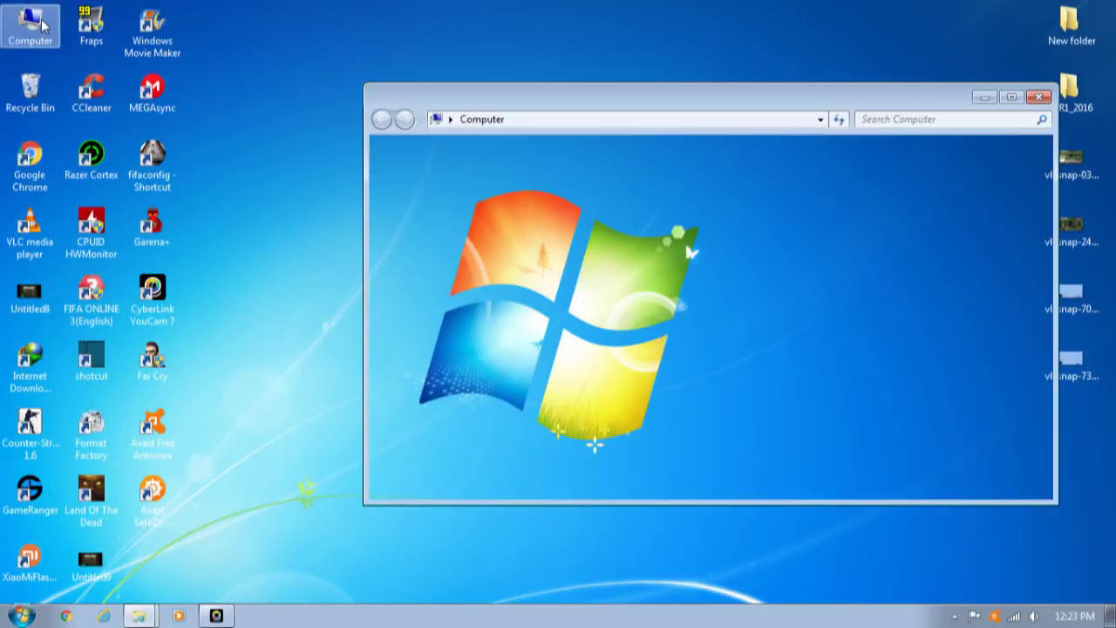
left_click(603, 218)
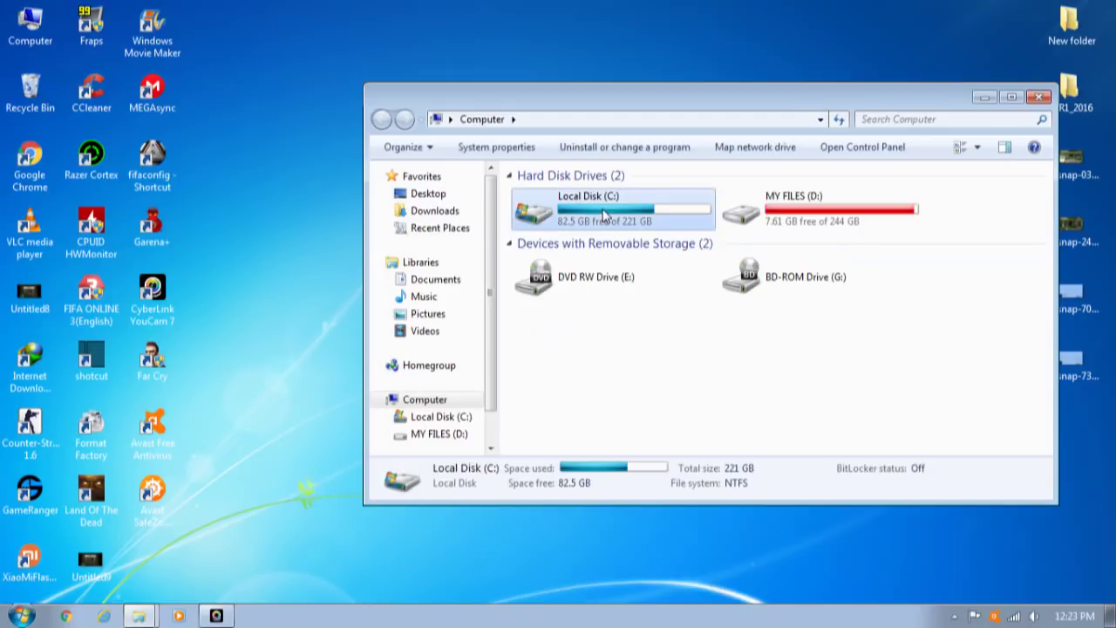
double_click(603, 216)
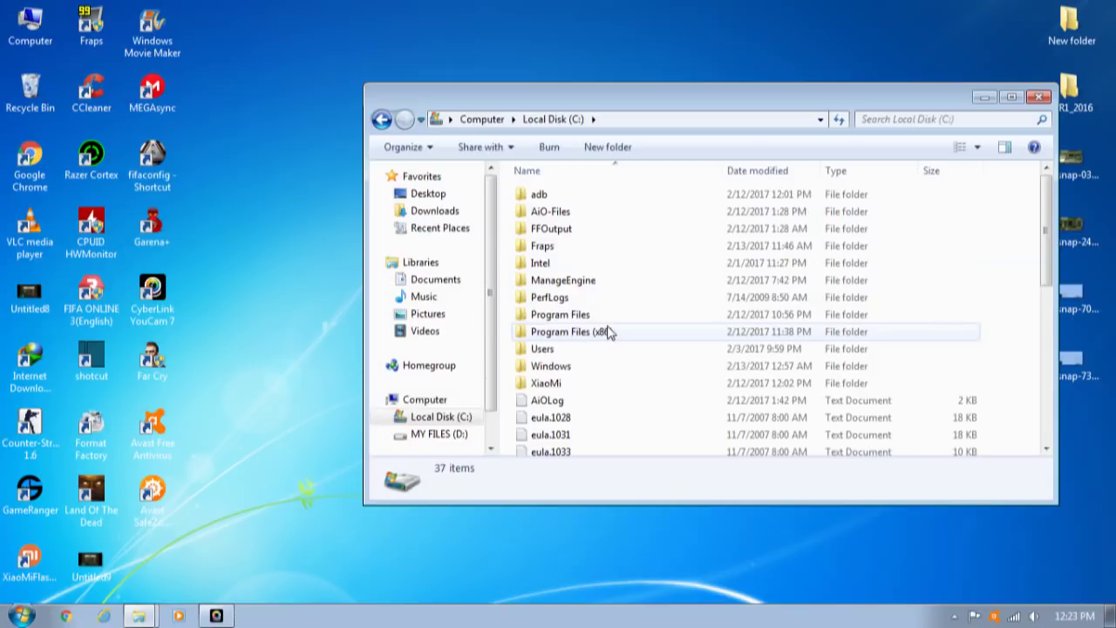
double_click(639, 330)
Go to the Far Cry game folder inside Ubisoft\Crytek.
scroll(611, 314, "down", 2)
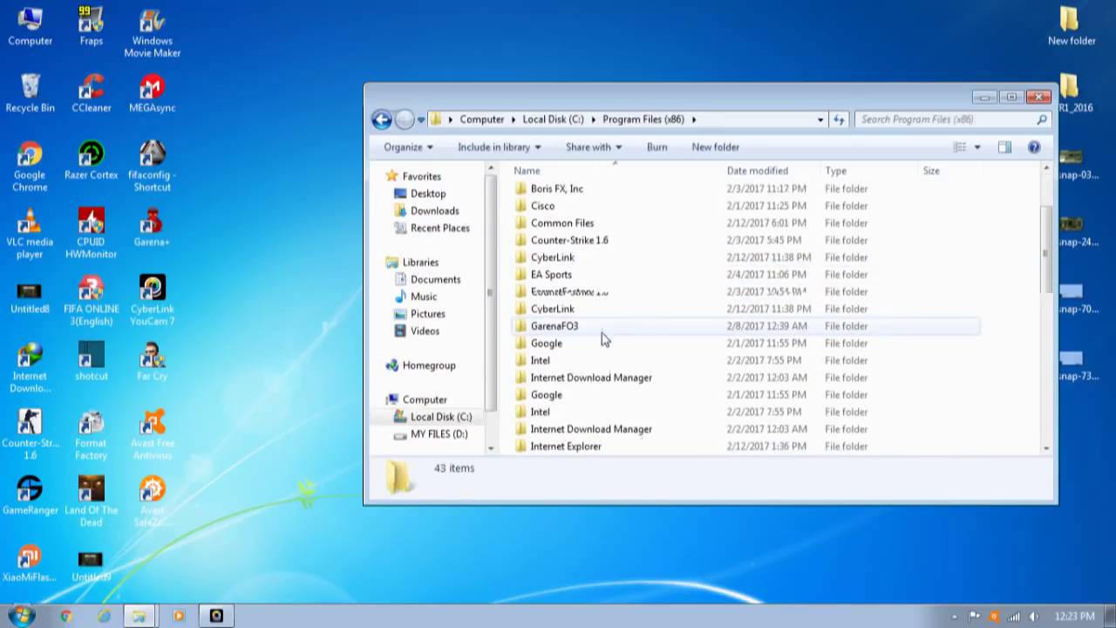
scroll(602, 332, "down", 3)
scroll(782, 384, "down", 4)
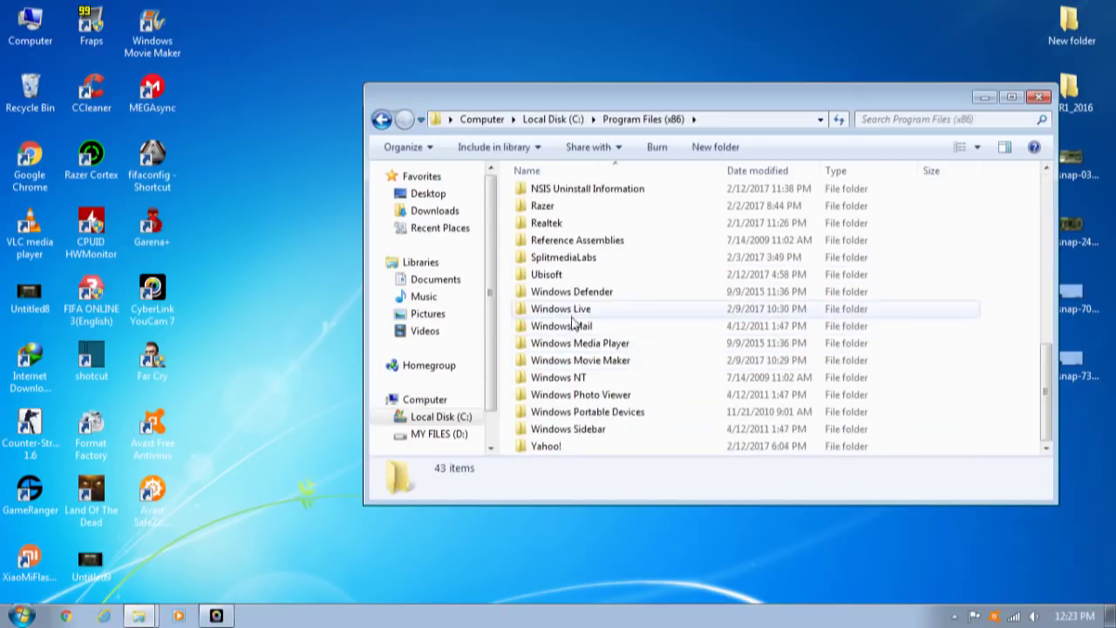
left_click(660, 275)
double_click(660, 275)
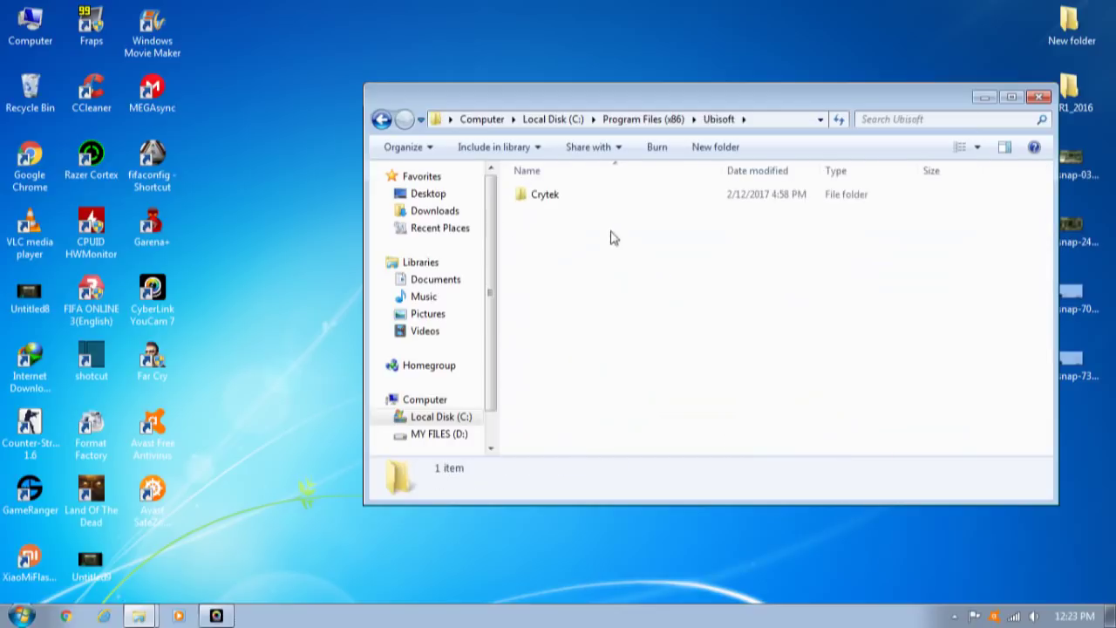
left_click(577, 202)
double_click(577, 202)
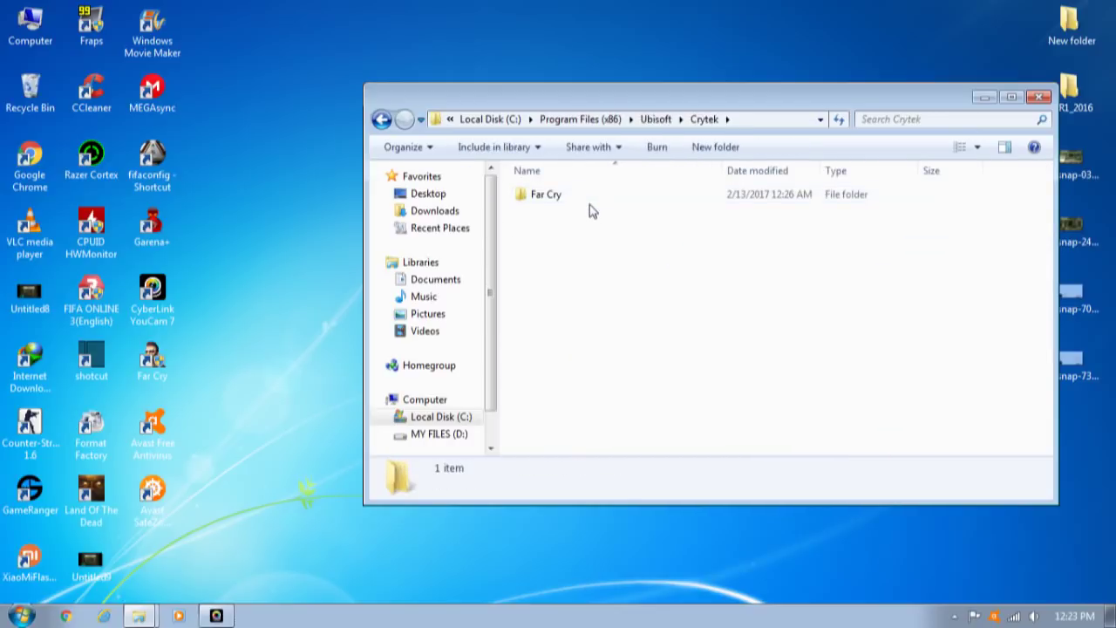
double_click(582, 200)
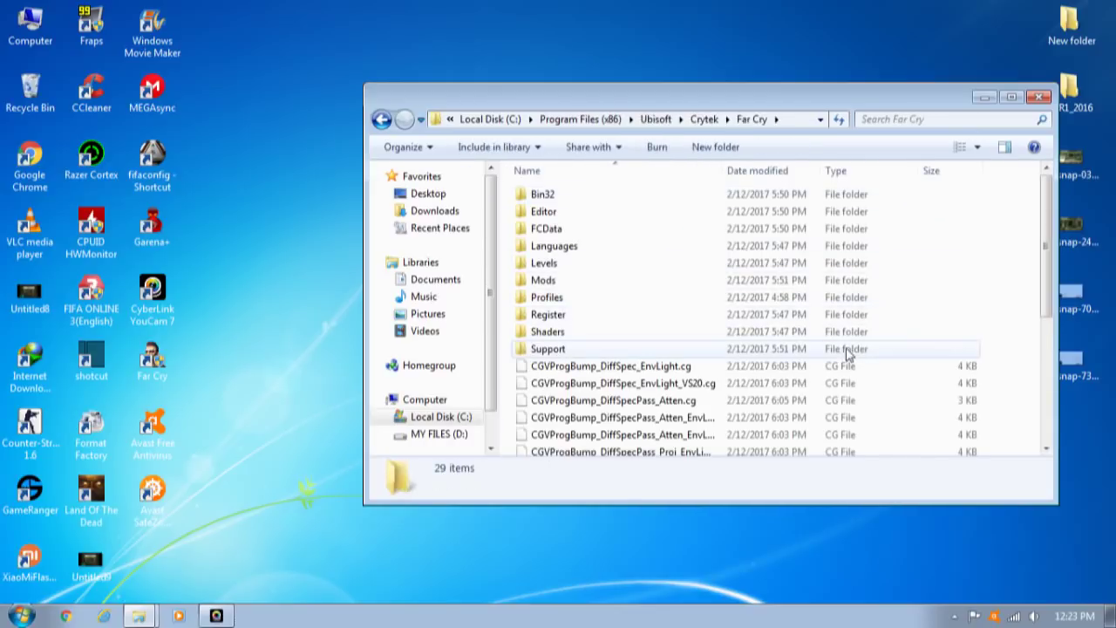
Open the system.cfg file from the Far Cry folder with Notepad.
scroll(977, 323, "down", 1)
scroll(977, 322, "down", 4)
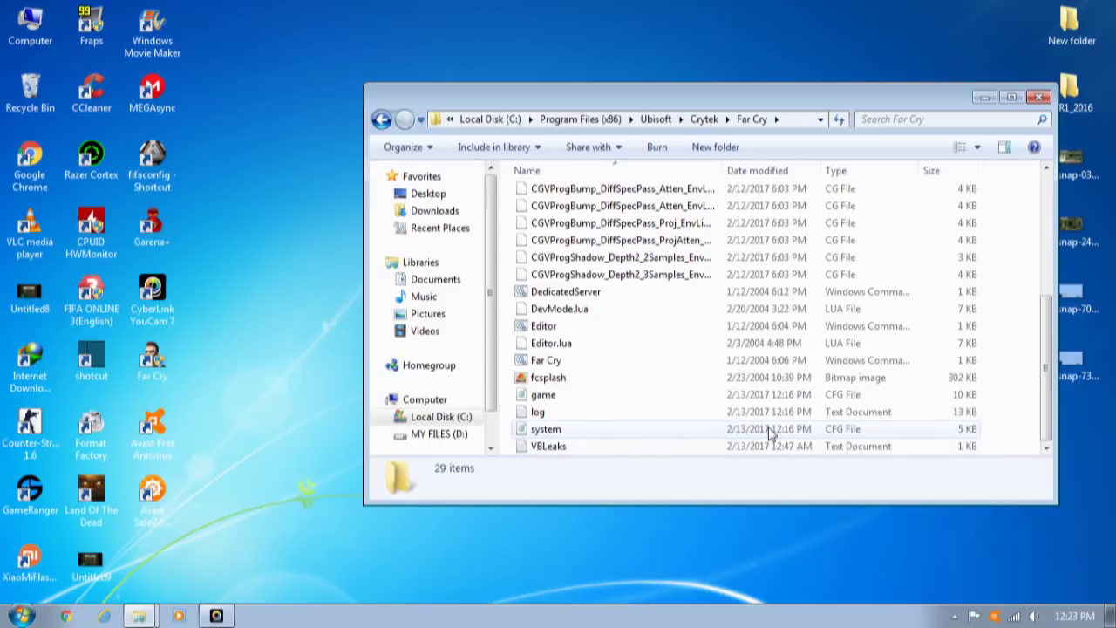
left_click(725, 433)
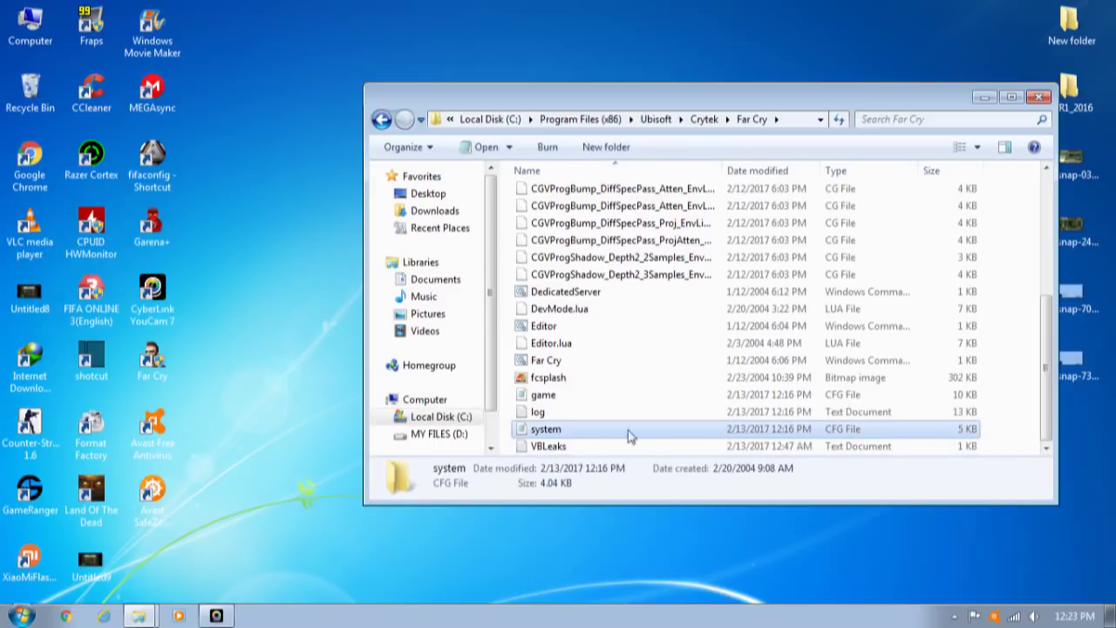
left_click(1018, 357)
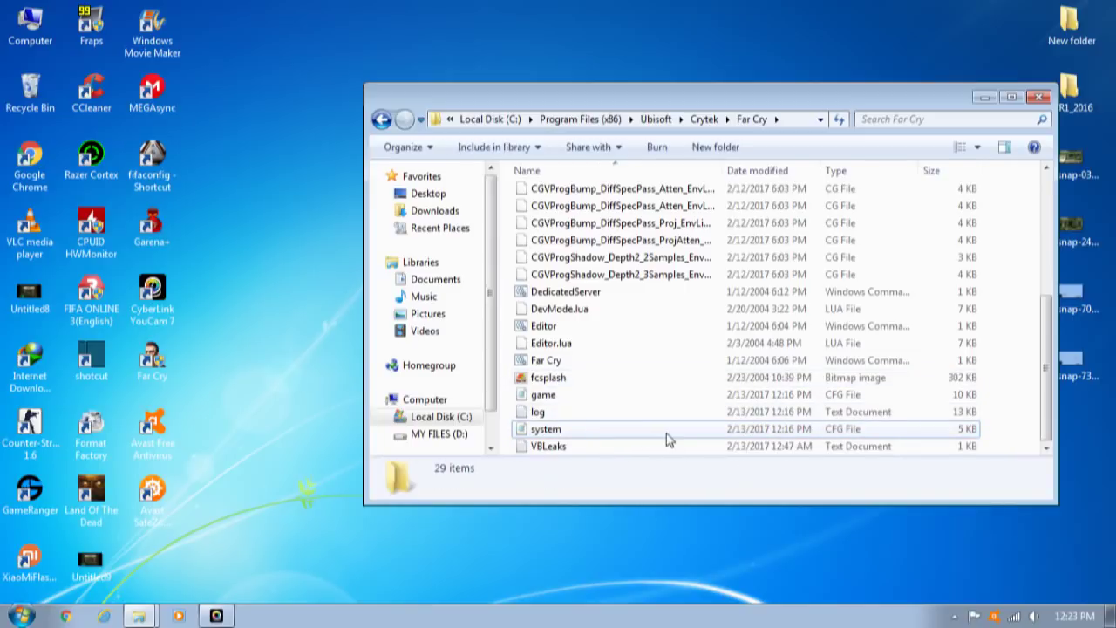
left_click(618, 434)
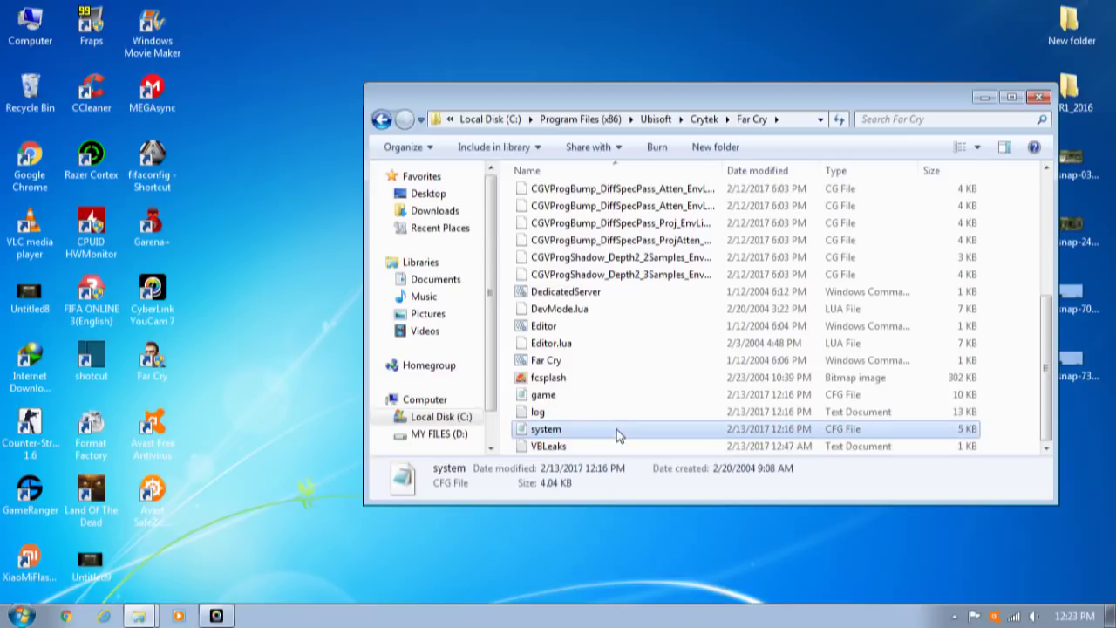
right_click(618, 433)
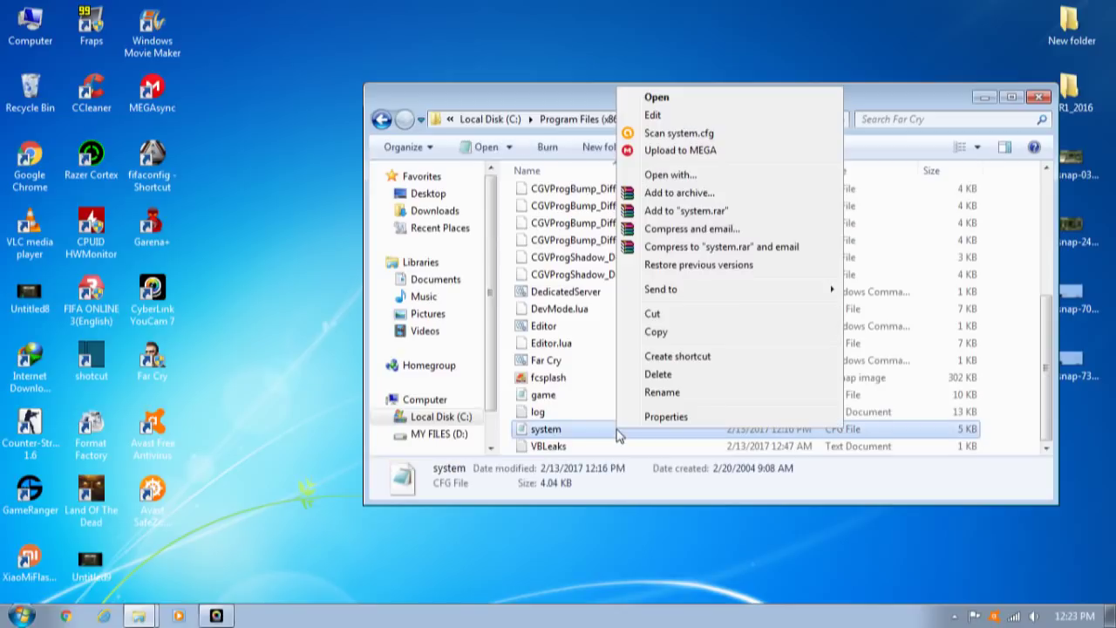
left_click(681, 180)
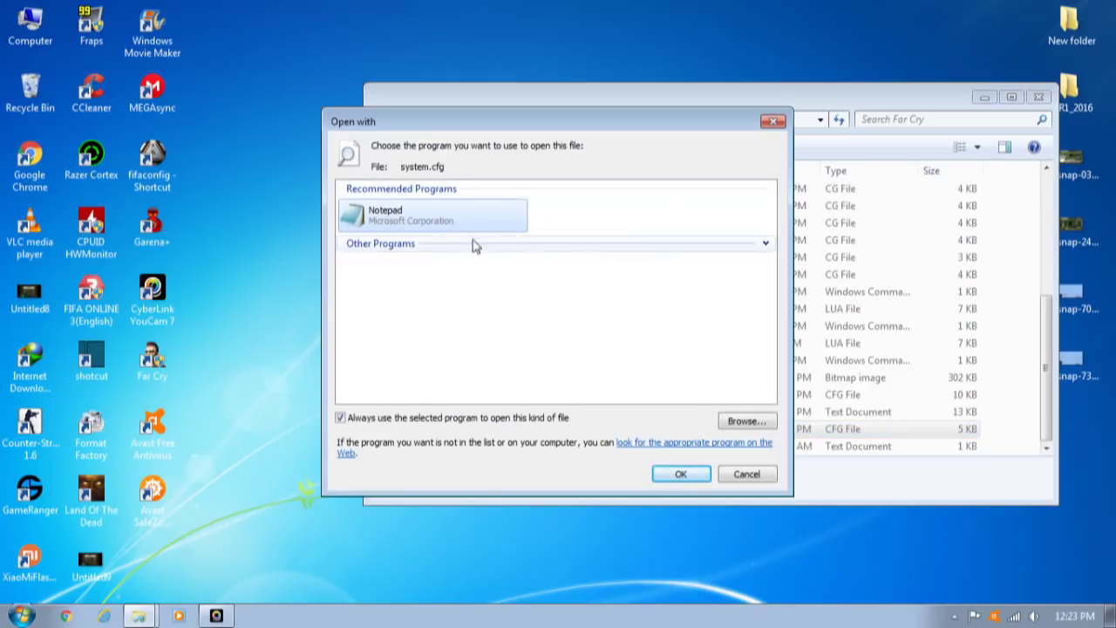
left_click(577, 248)
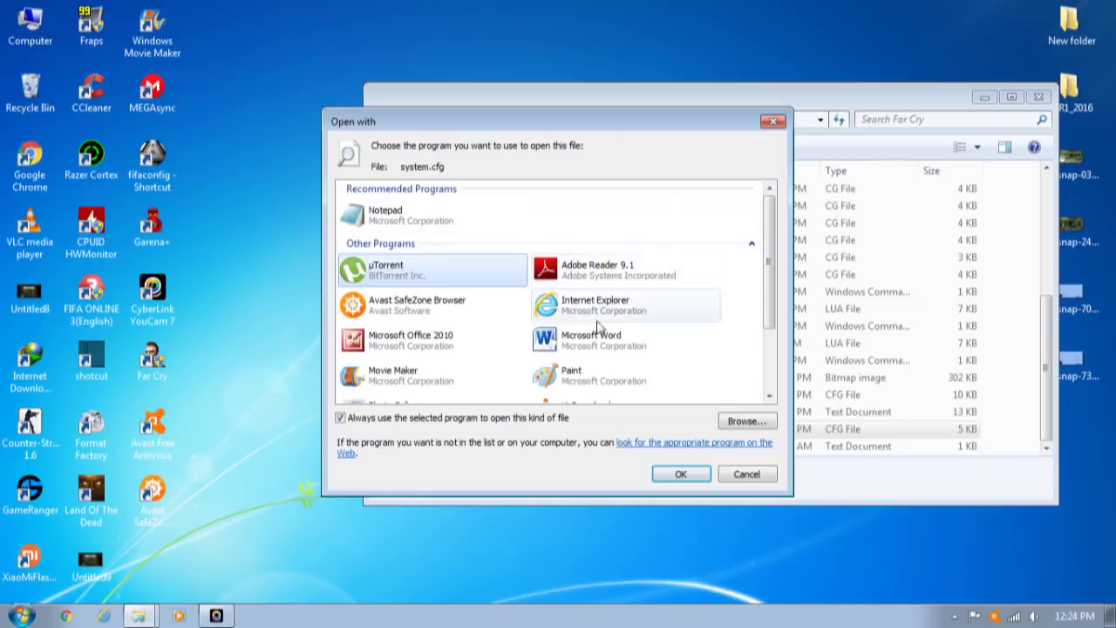
scroll(600, 335, "down", 2)
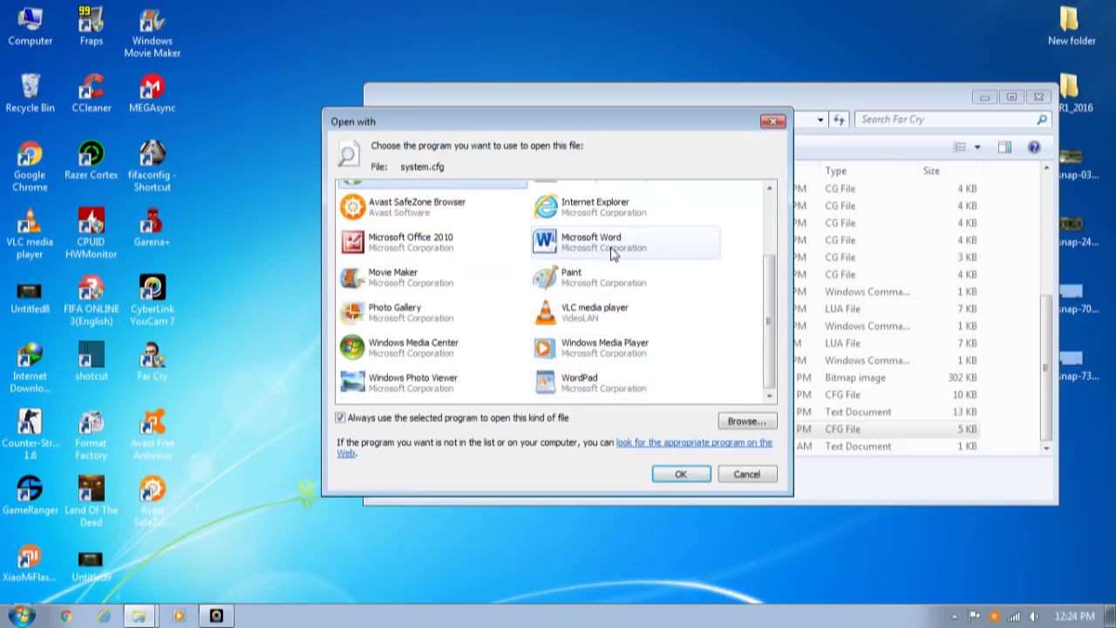
scroll(566, 367, "up", 3)
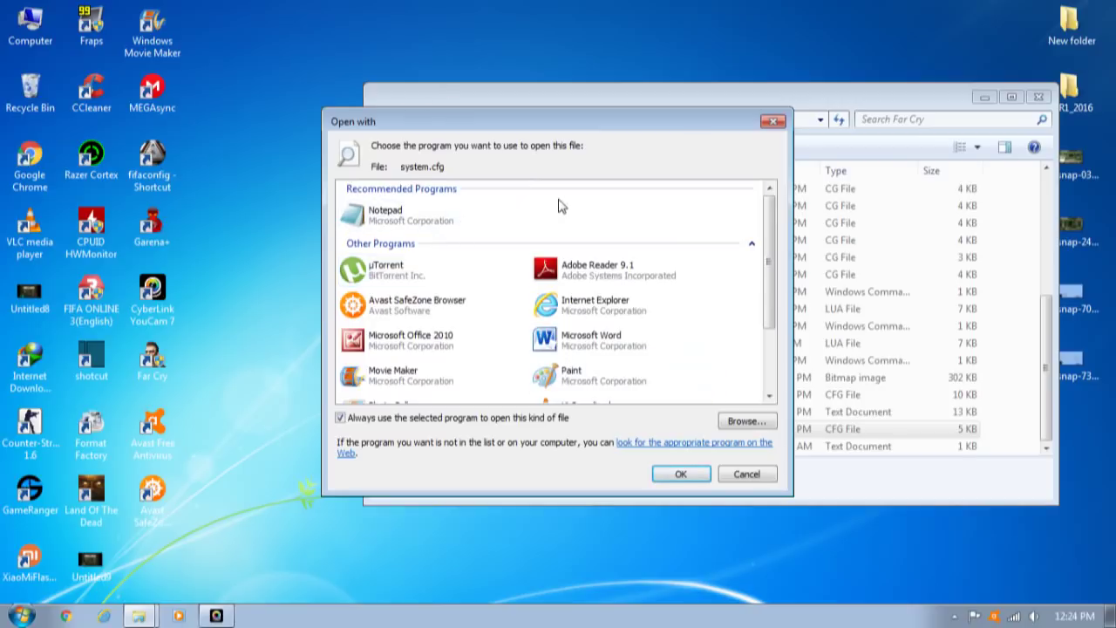
double_click(449, 227)
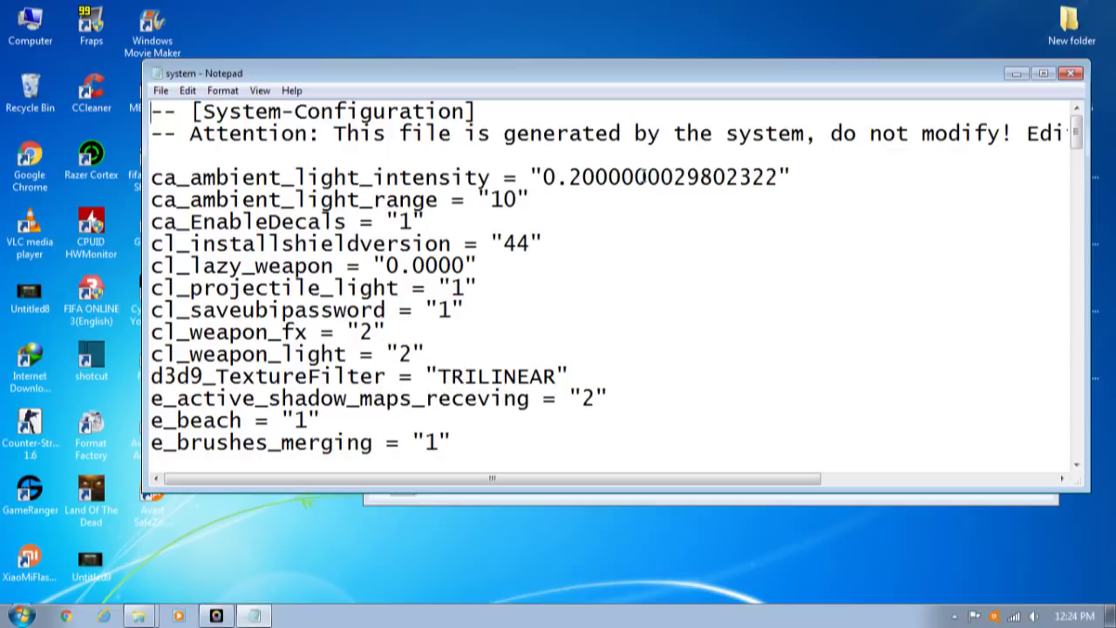
Search the system configuration file for "Driver", keeping the Find dialog clear of the setting names.
key("ctrl+f")
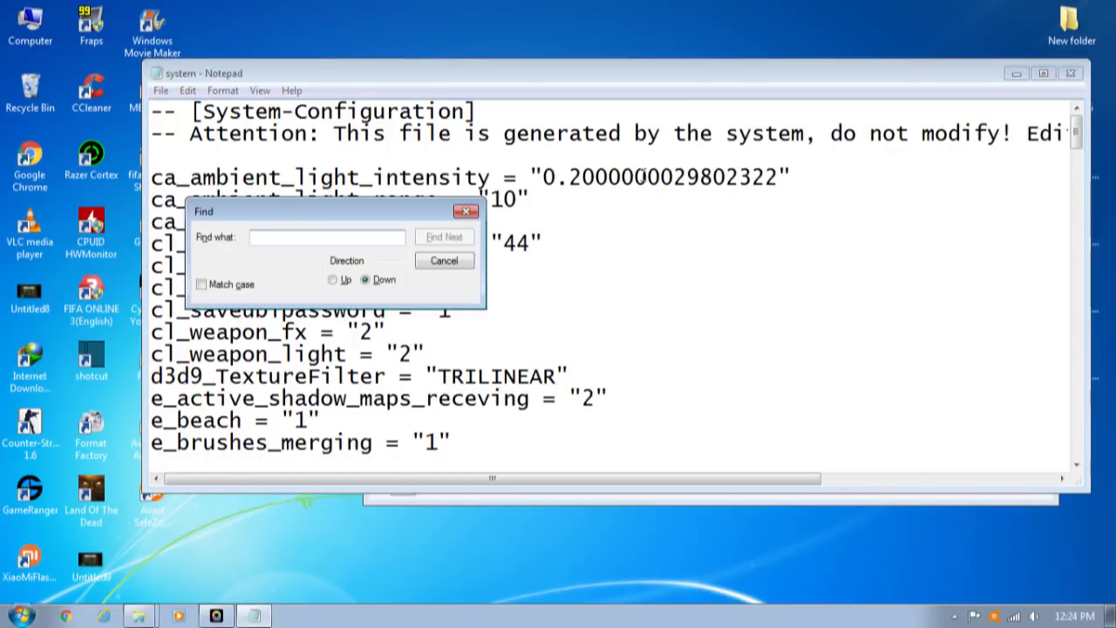
left_click_drag(269, 211, 568, 207)
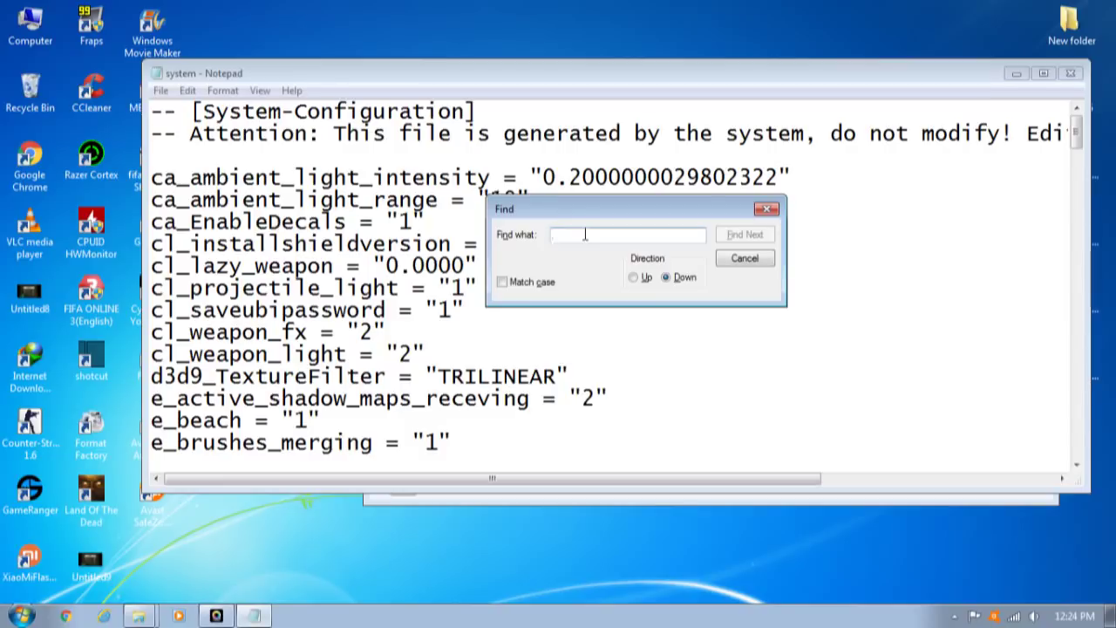
type("D")
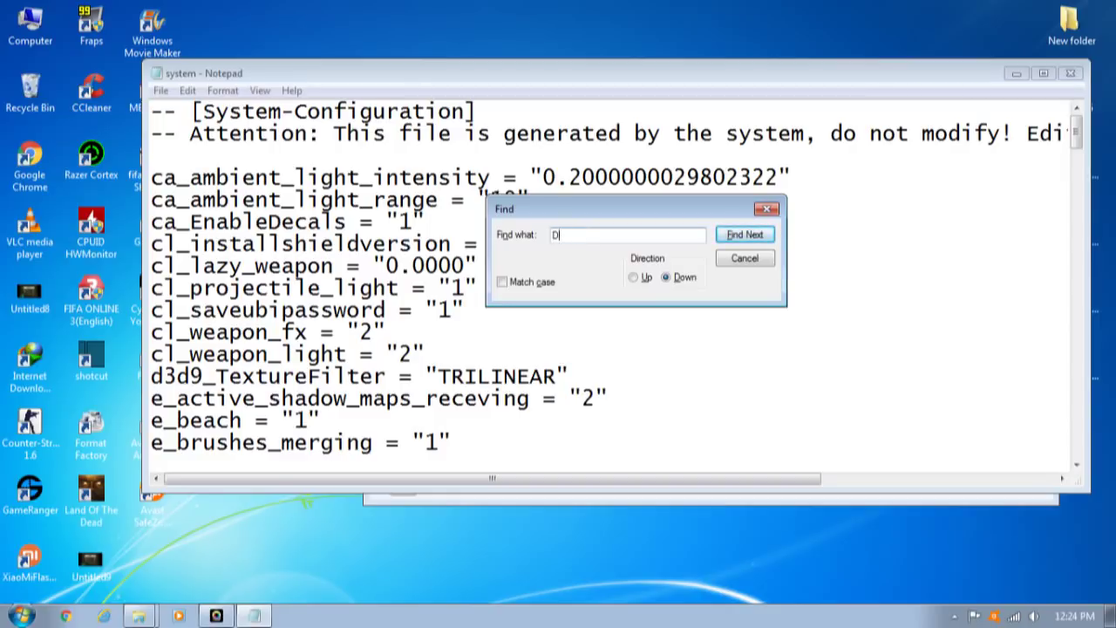
type("river")
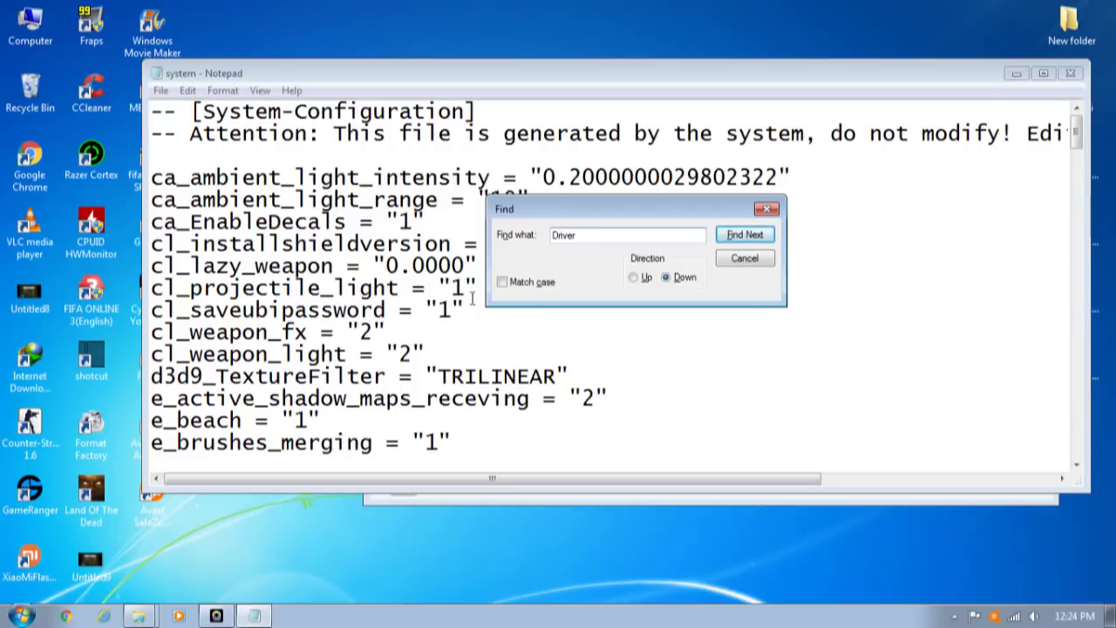
double_click(595, 235)
left_click(617, 236)
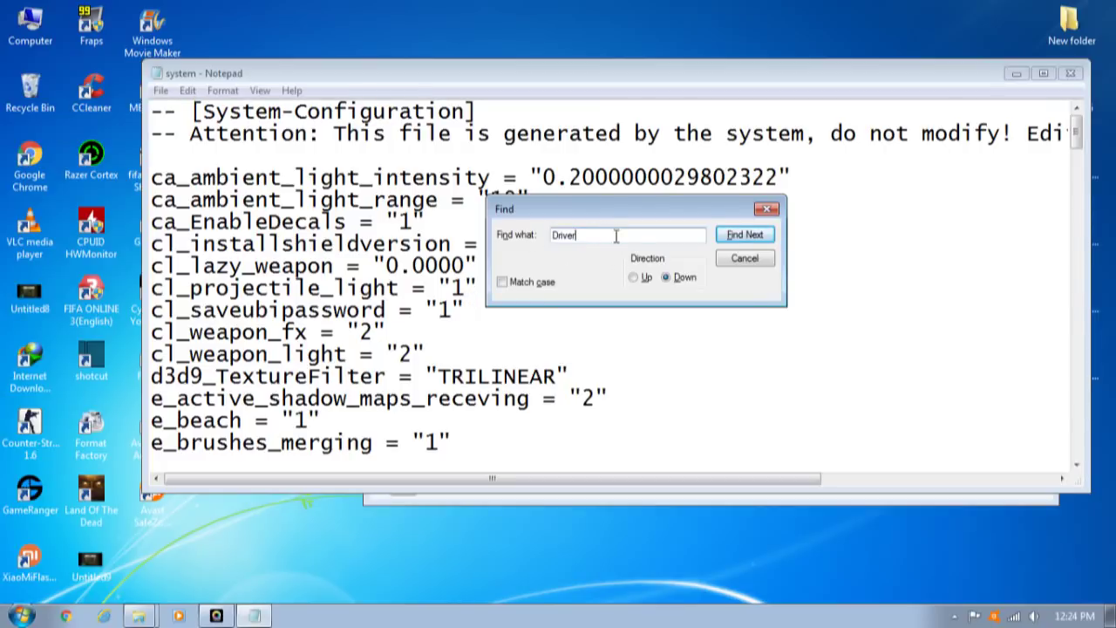
left_click(736, 236)
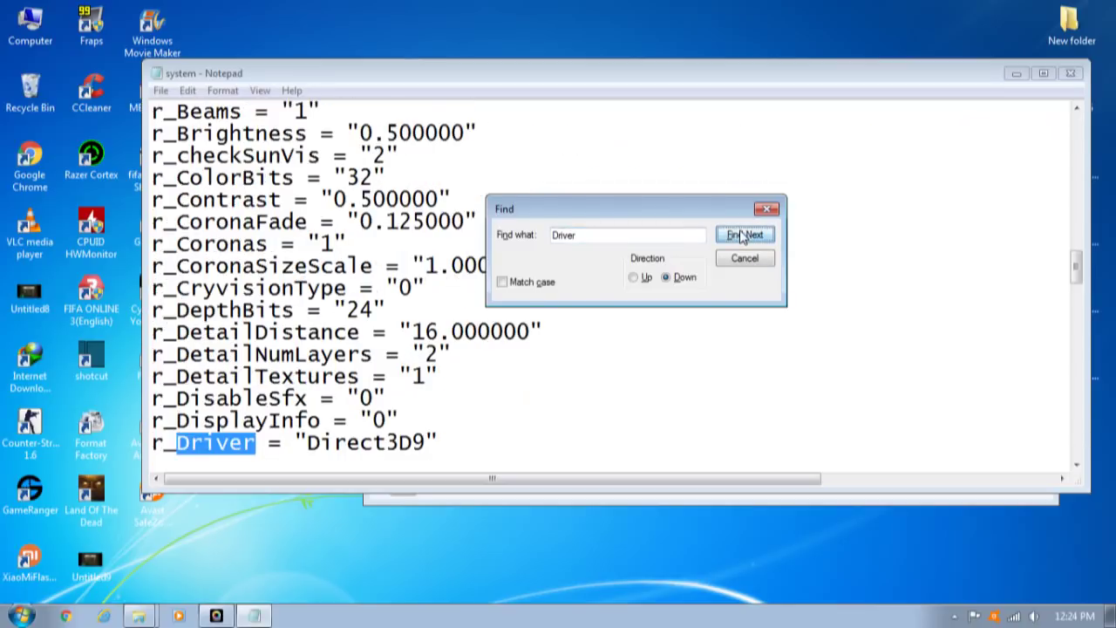
Replace the r_Driver value in the system configuration file with "OpenGL", keeping the quotation marks.
left_click(766, 209)
scroll(330, 362, "down", 1)
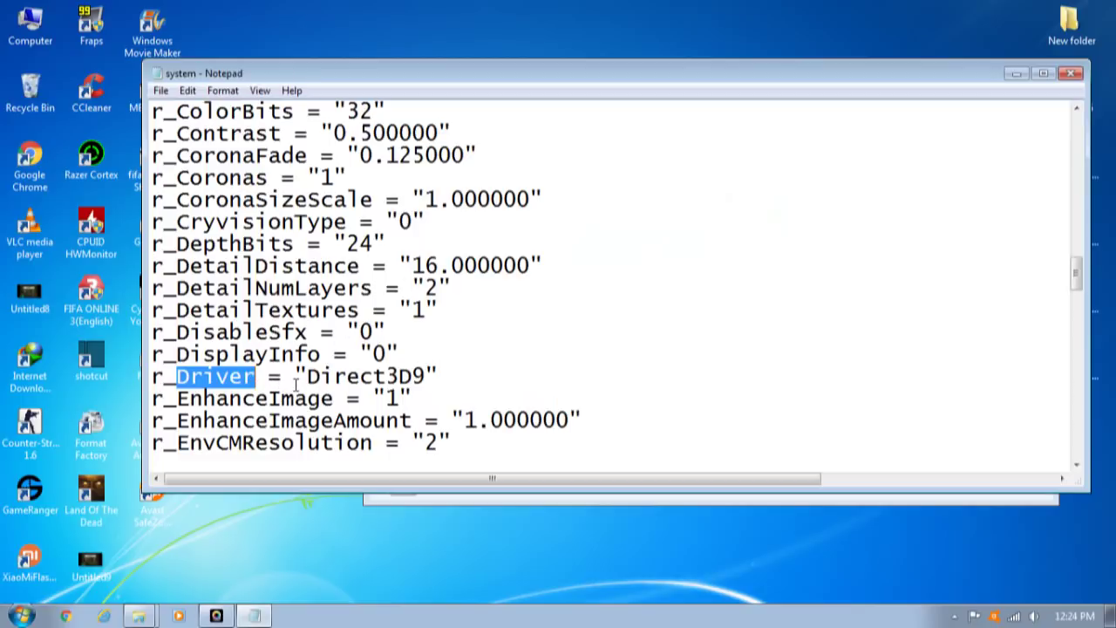
left_click(308, 377)
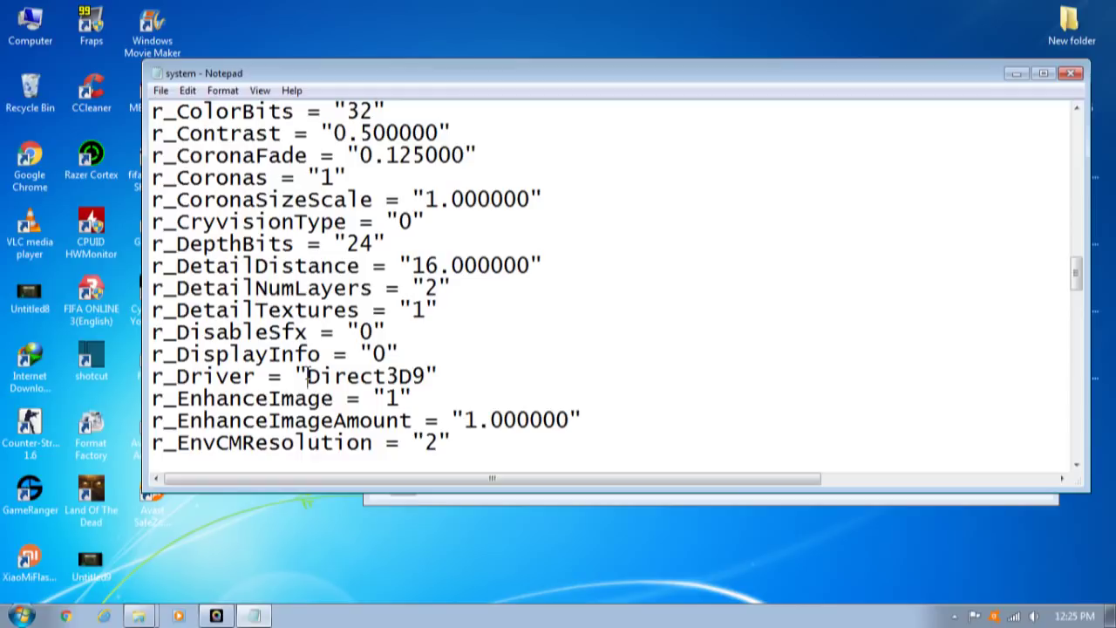
left_click_drag(308, 376, 426, 376)
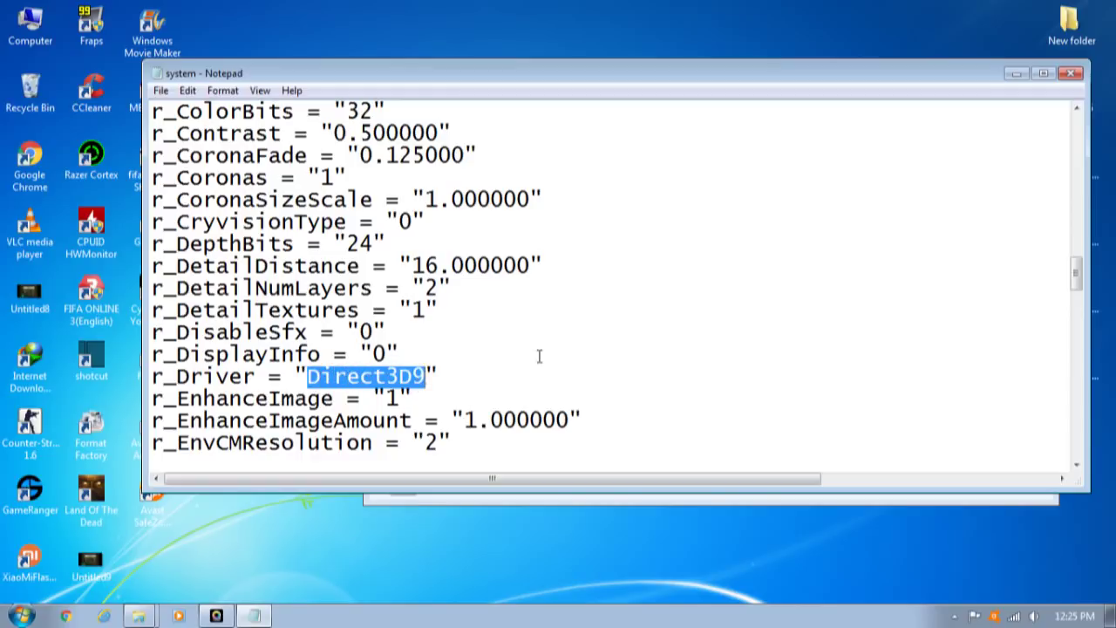
key("Delete")
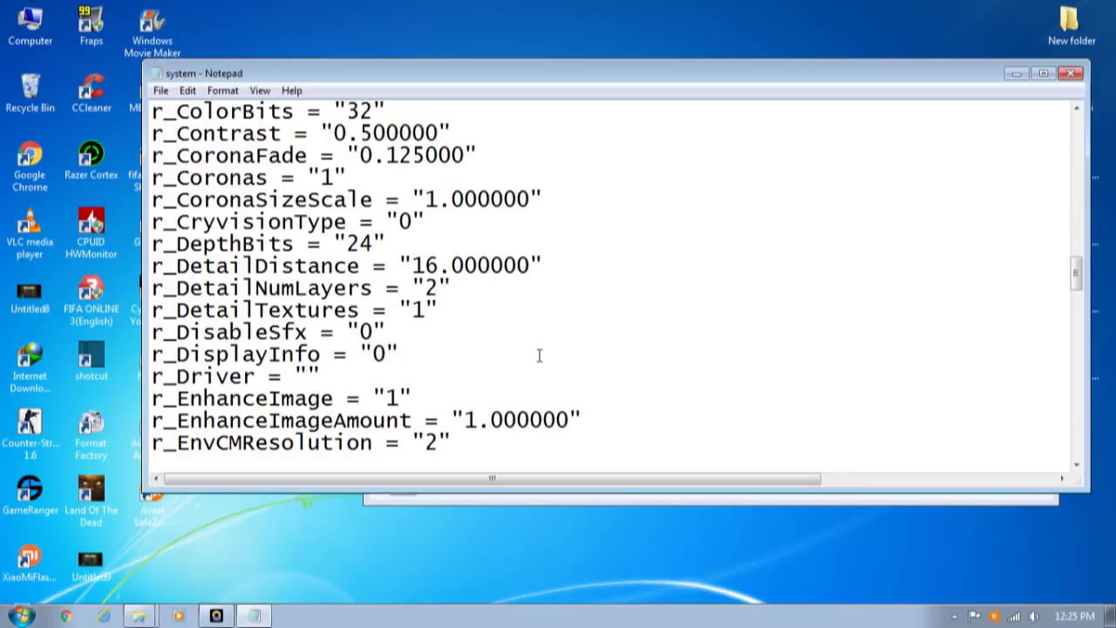
type("OpenGL")
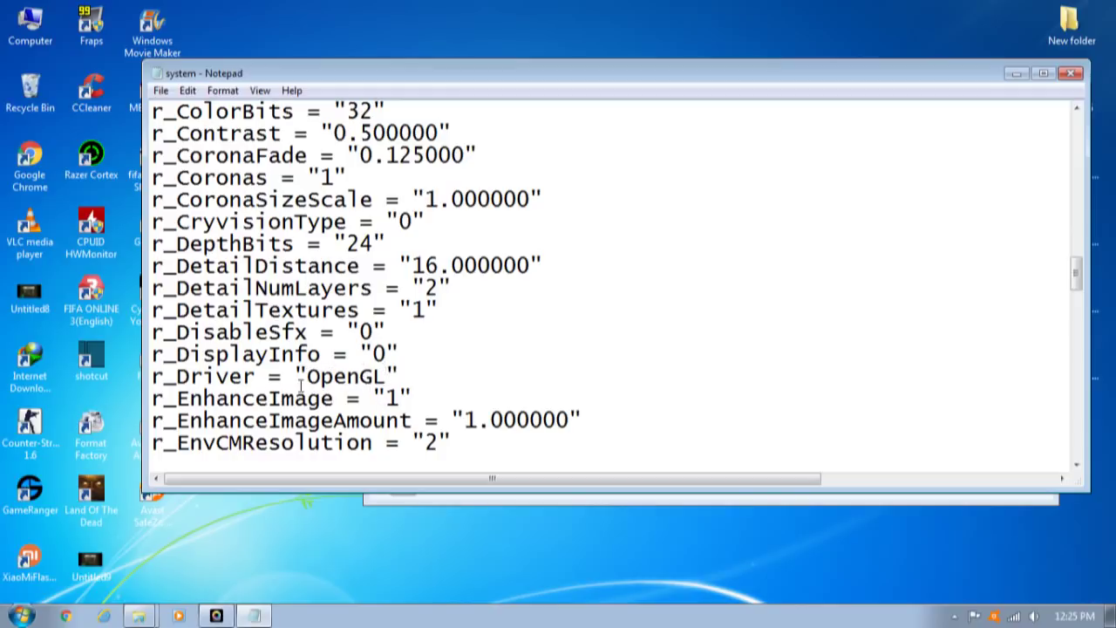
left_click_drag(312, 375, 388, 376)
left_click(422, 375)
key("Left")
Save the edited system.cfg file, then close it and the Far Cry folder.
left_click(163, 91)
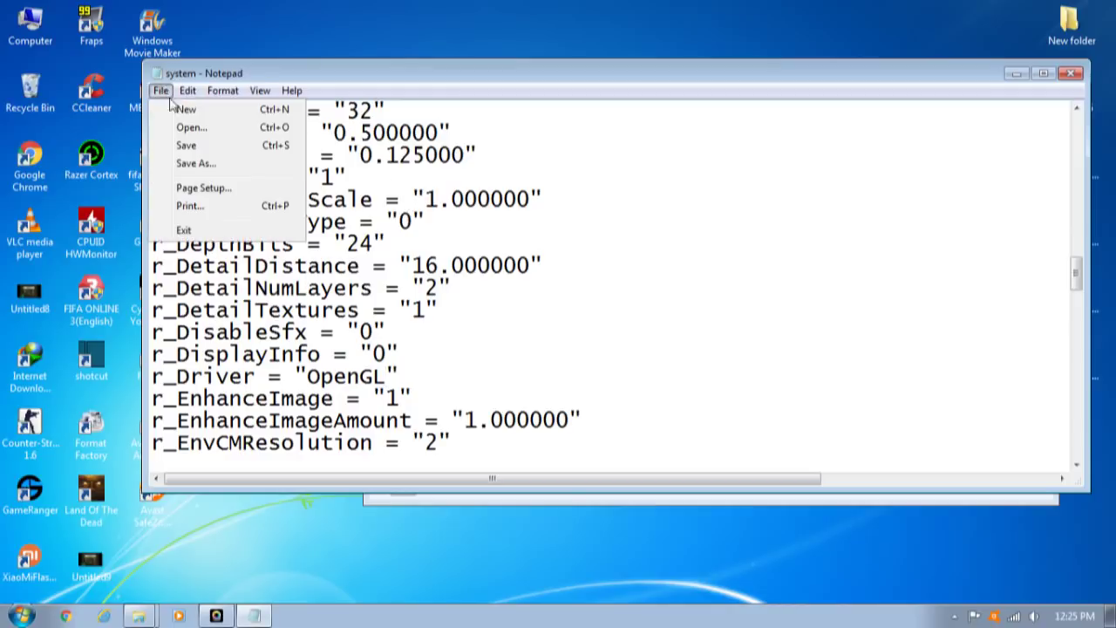
left_click(208, 149)
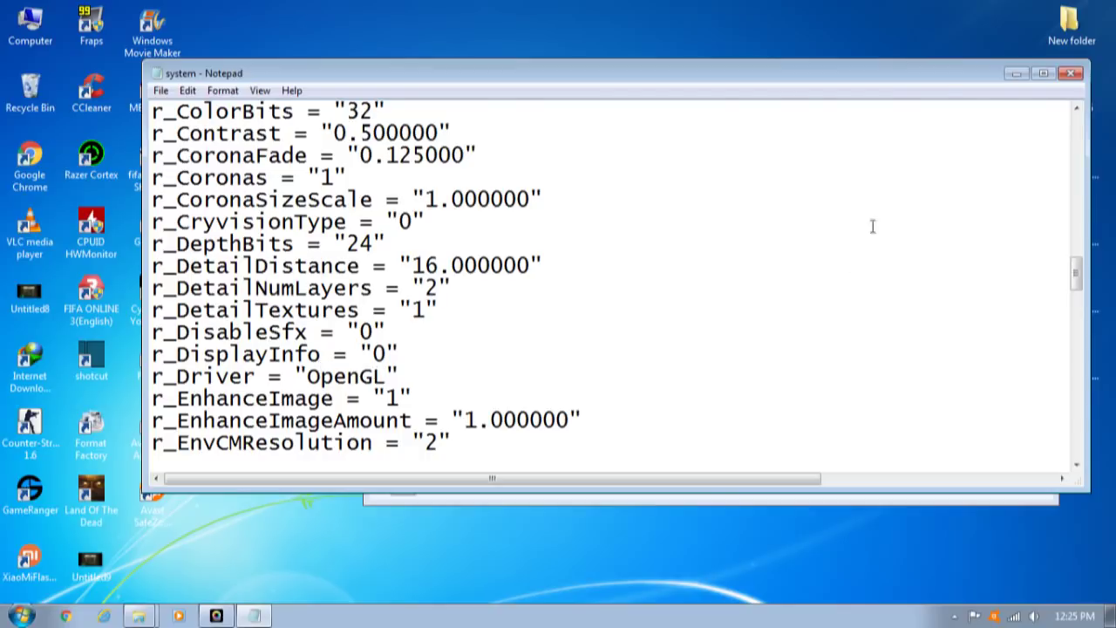
left_click(1073, 76)
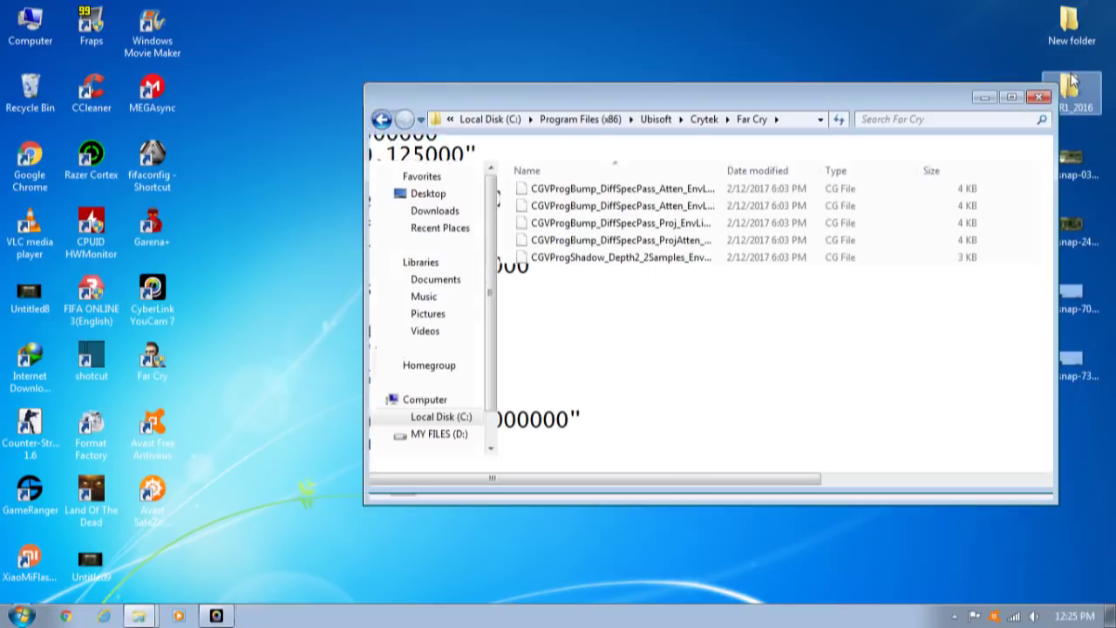
left_click(1039, 99)
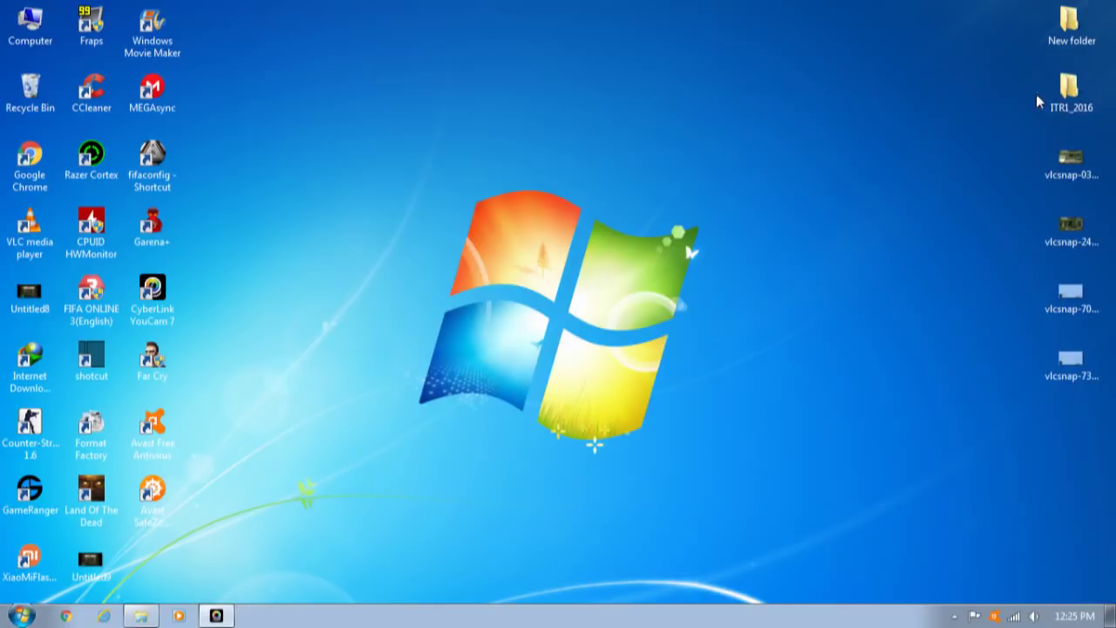
right_click(498, 109)
left_click(562, 160)
right_click(443, 151)
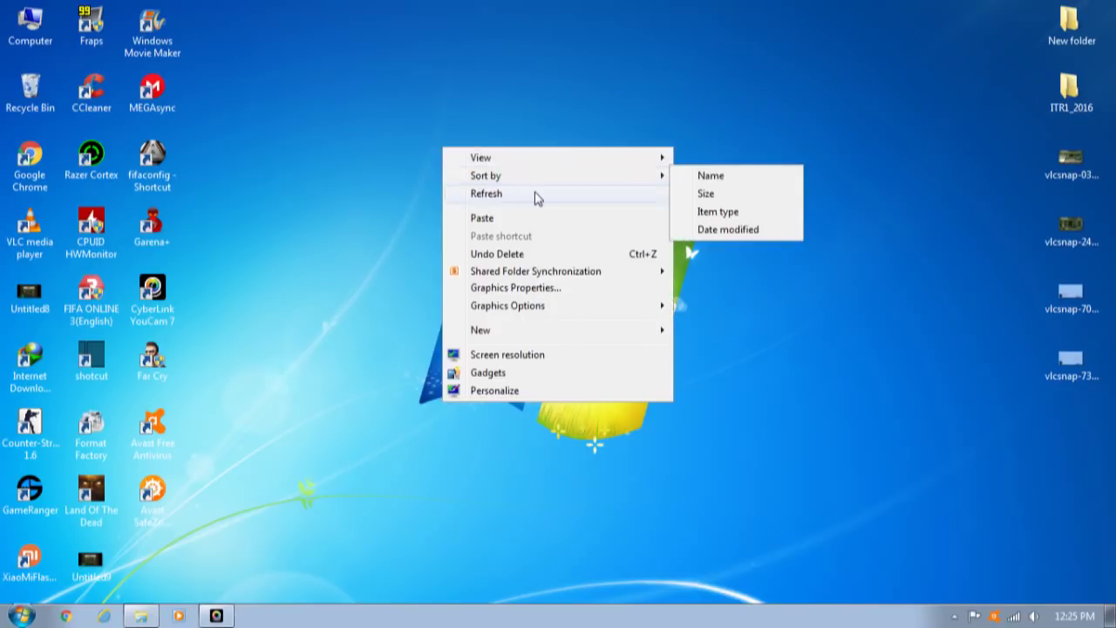
left_click(537, 197)
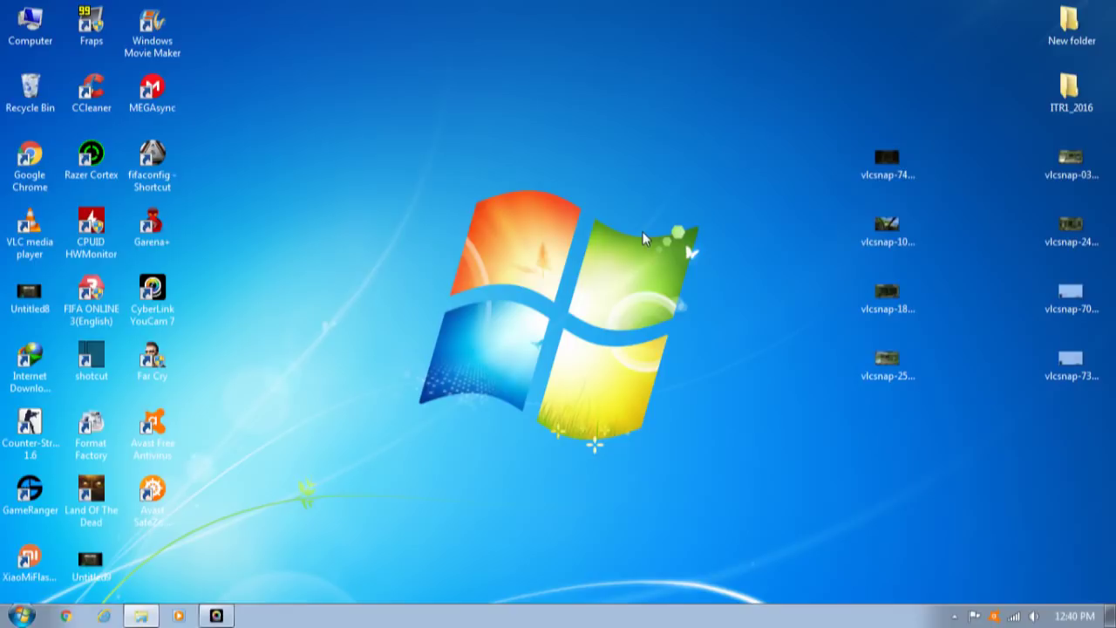
right_click(618, 169)
left_click(664, 210)
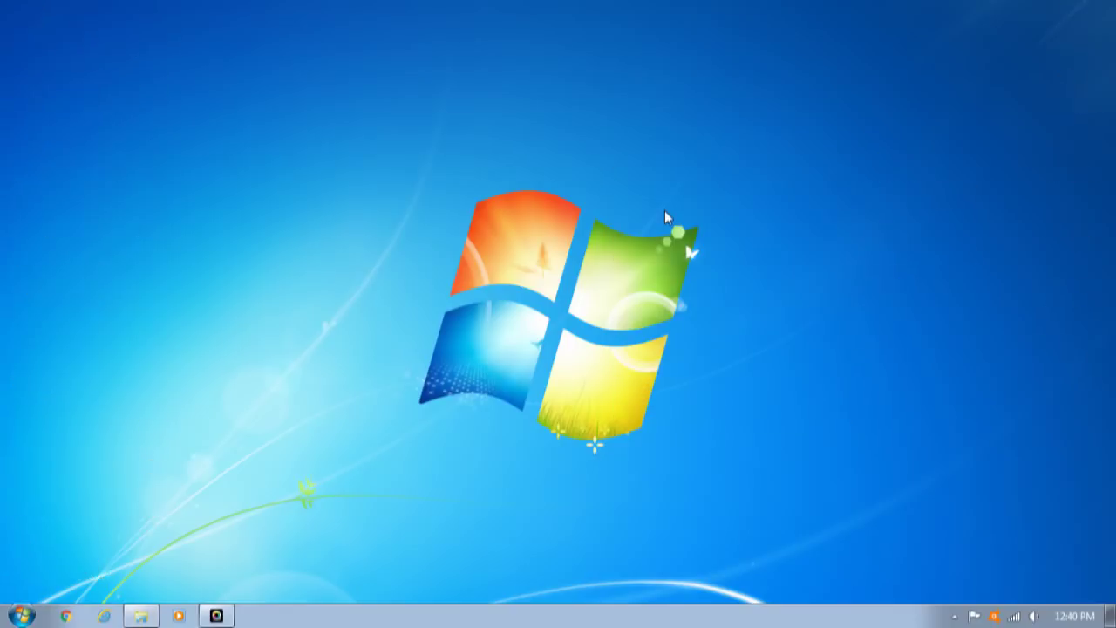
Examine the desktop snapshots of Far Cry's video options and advanced quality options, then close them.
left_click(885, 368)
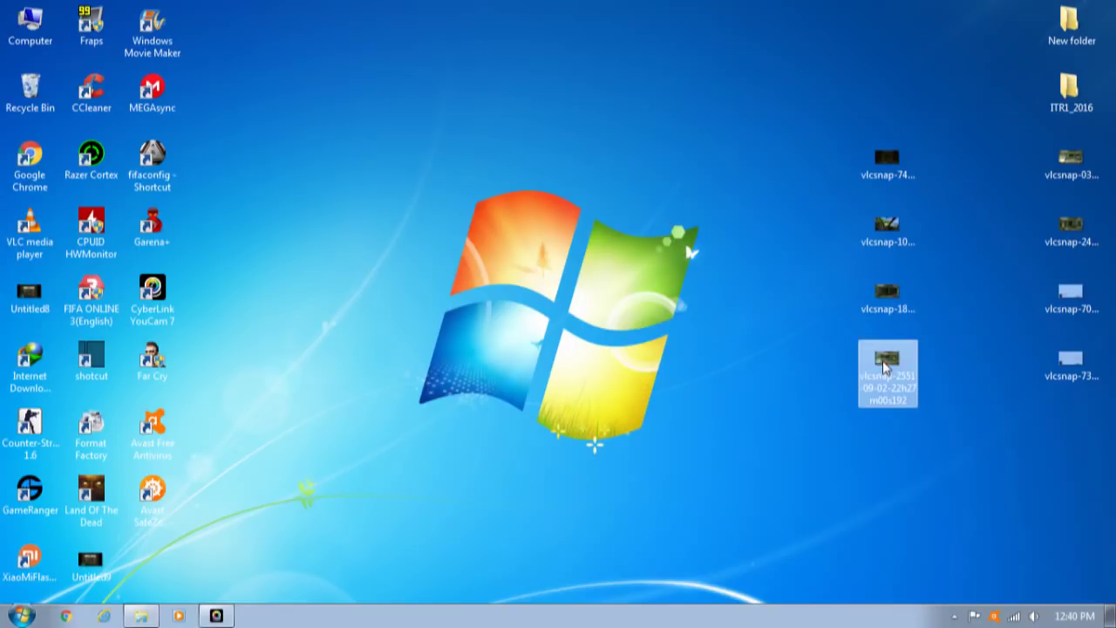
double_click(885, 368)
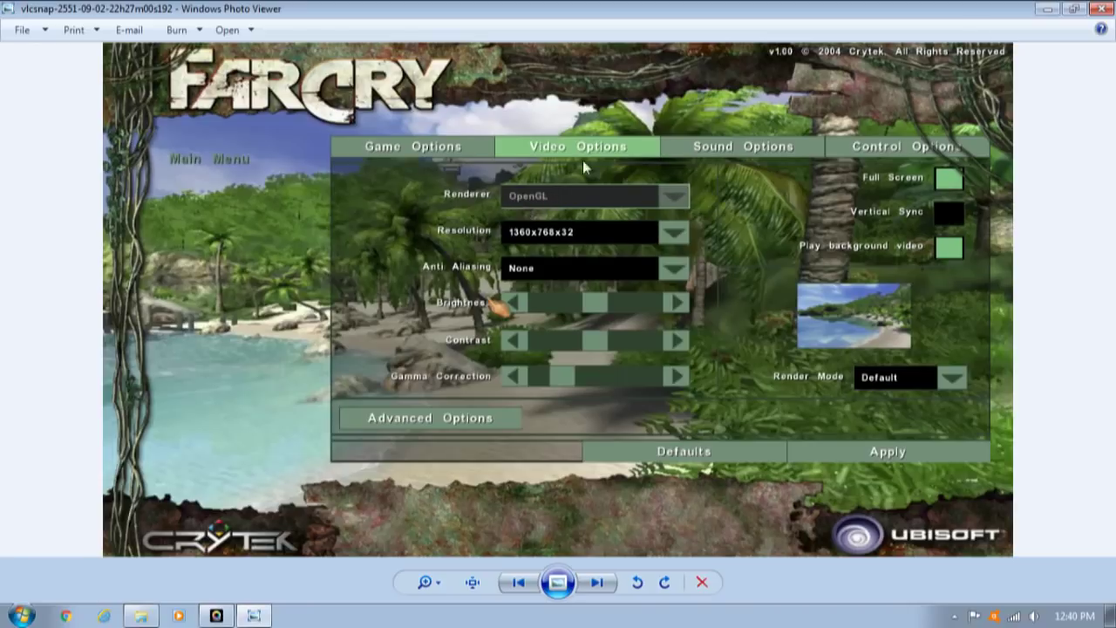
left_click(1102, 9)
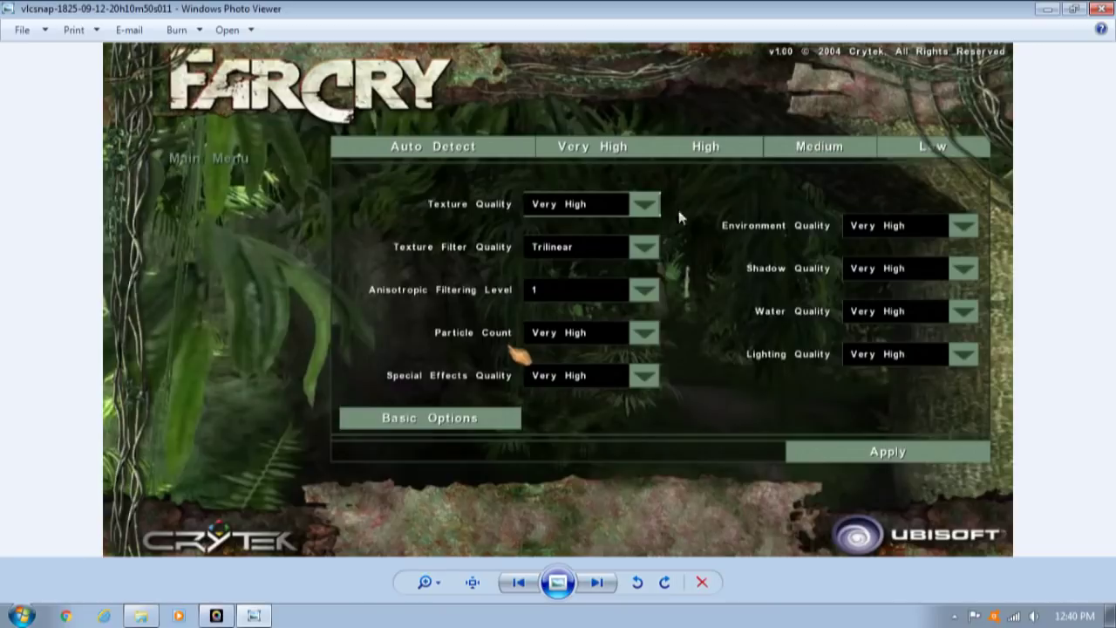
left_click(1101, 9)
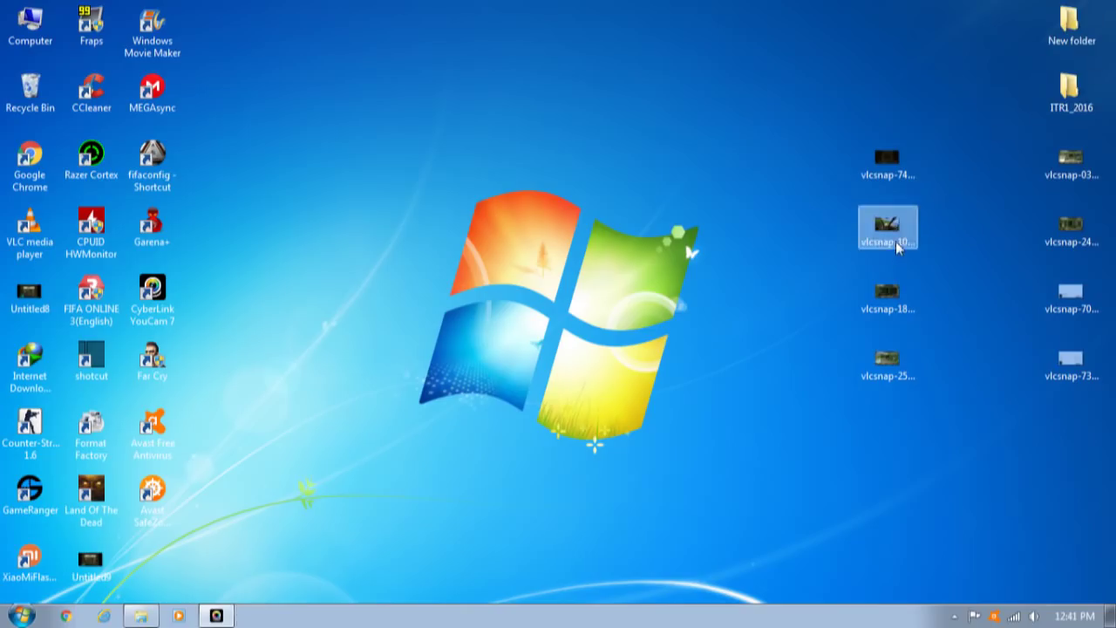
View the vlcsnap-74 gameplay snapshot of the tunnel from the desktop at closer range, then close it.
double_click(887, 170)
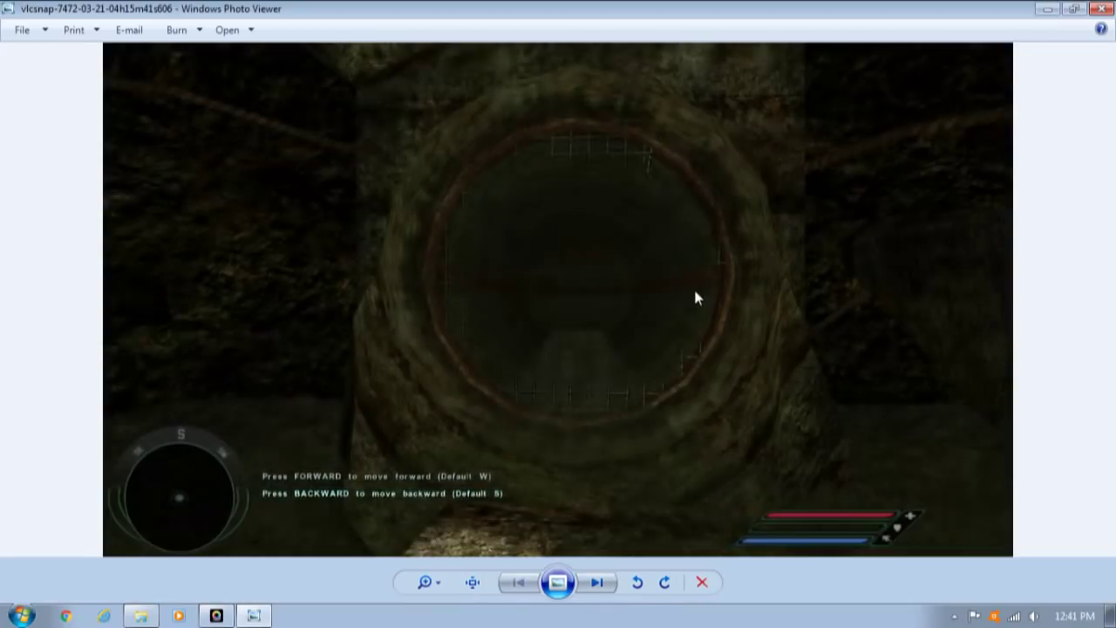
scroll(616, 296, "up", 1)
left_click_drag(584, 298, 459, 316)
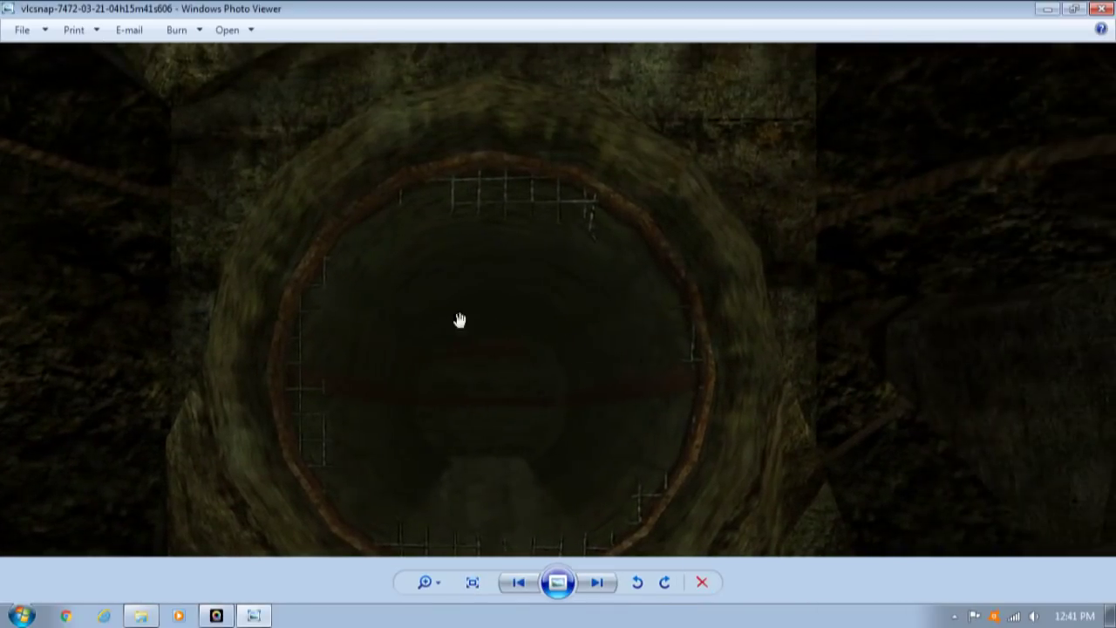
scroll(551, 348, "down", 1)
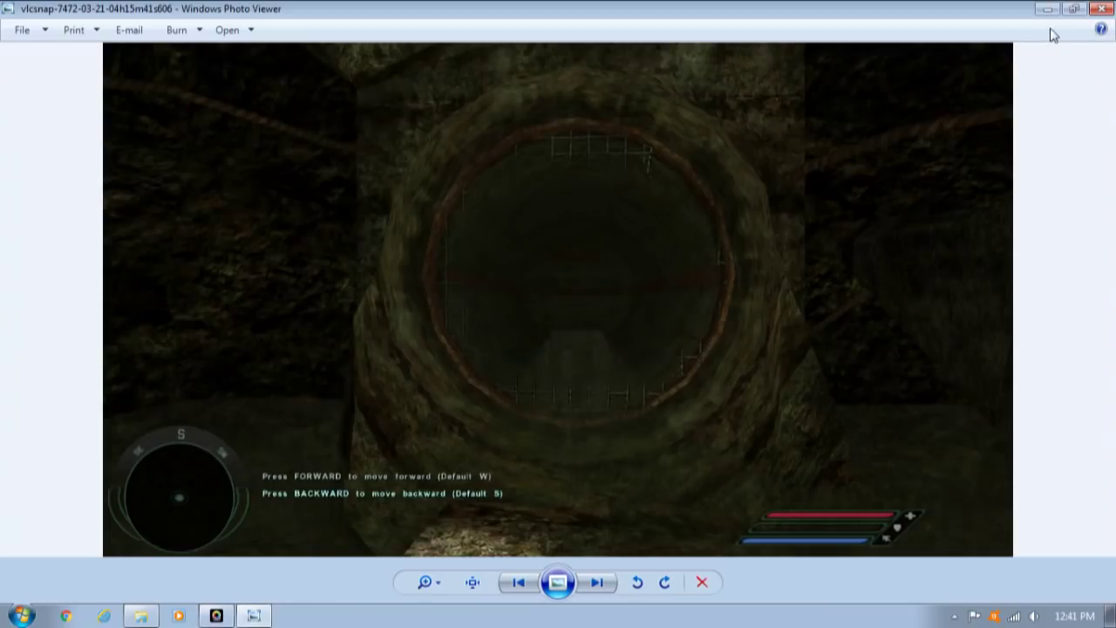
left_click(1074, 9)
left_click(902, 15)
left_click(1108, 9)
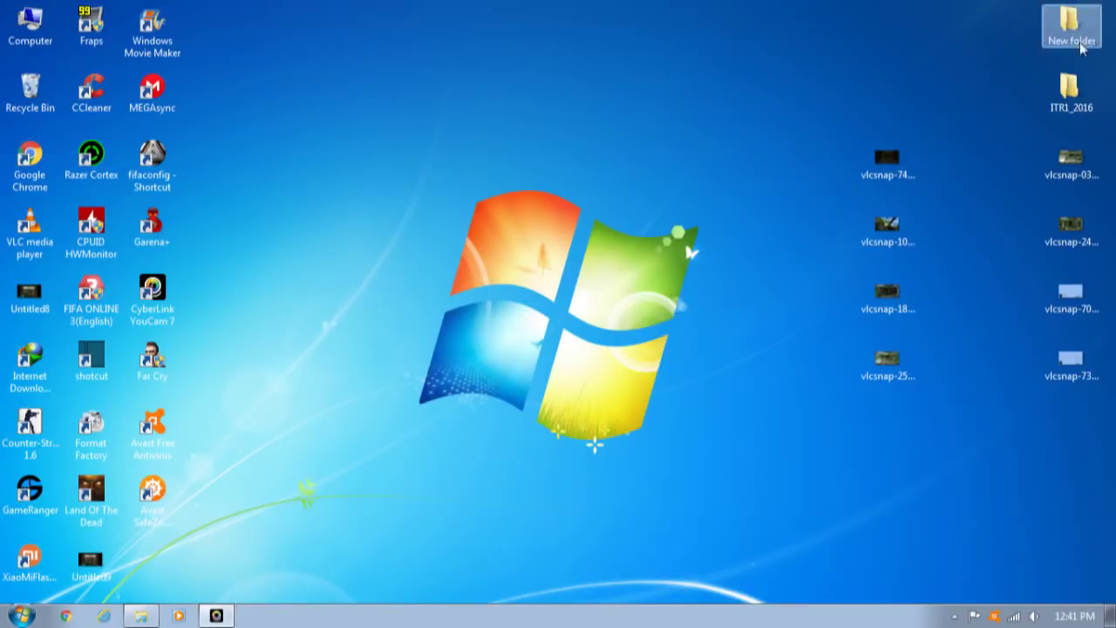
Inspect the palm trees up close in the vlcsnap-10 beach gameplay snapshot, then close it.
left_click(879, 227)
double_click(877, 223)
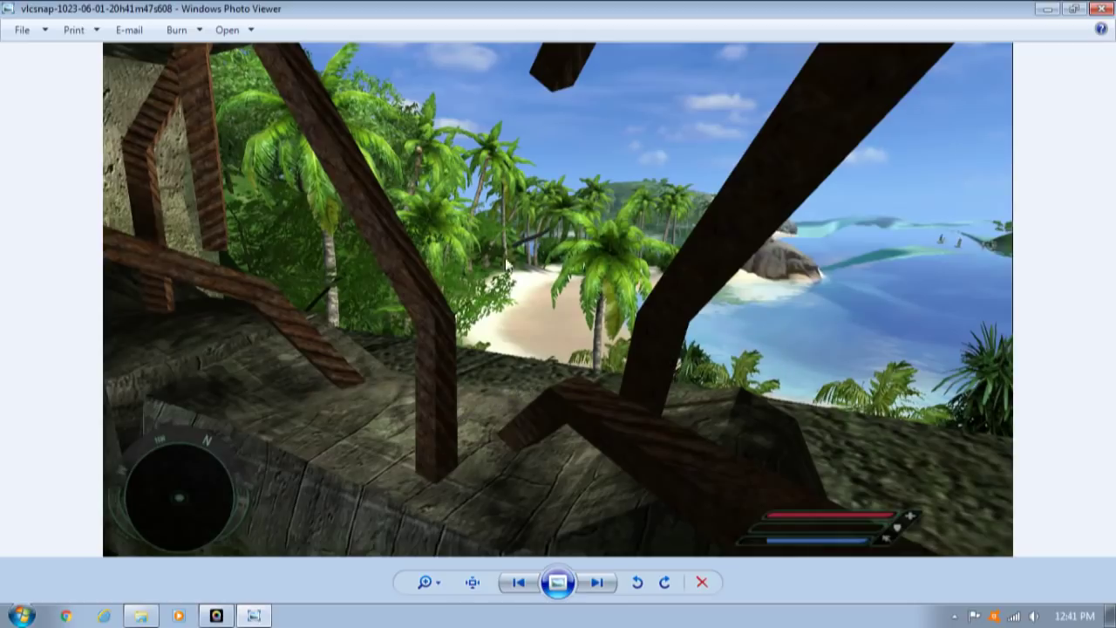
scroll(600, 296, "up", 1)
scroll(600, 297, "up", 1)
left_click_drag(600, 297, 670, 462)
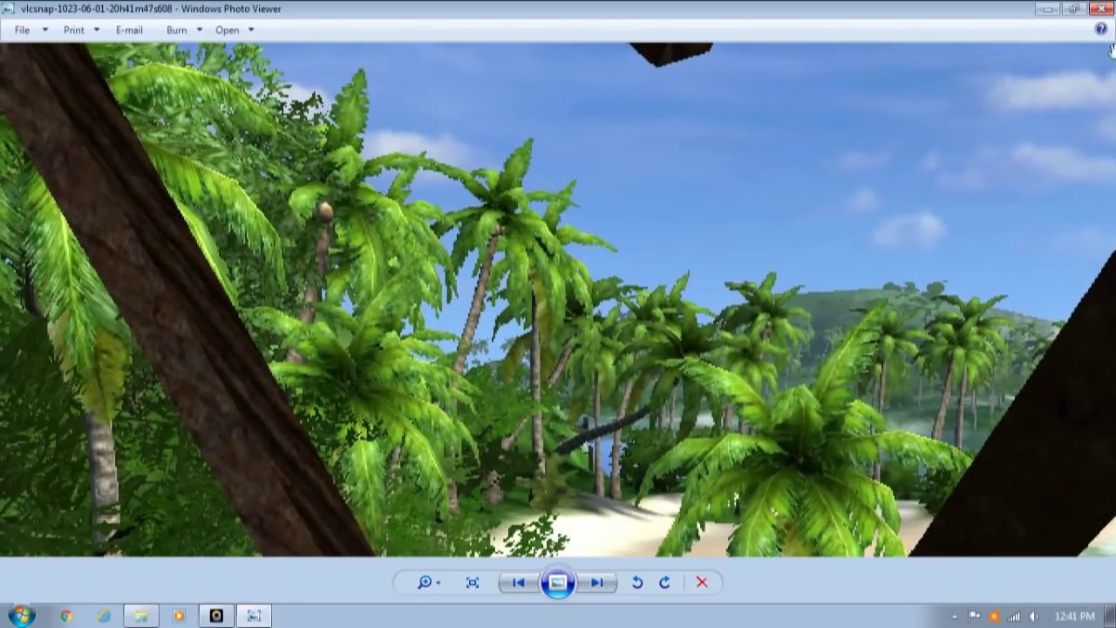
left_click(1102, 9)
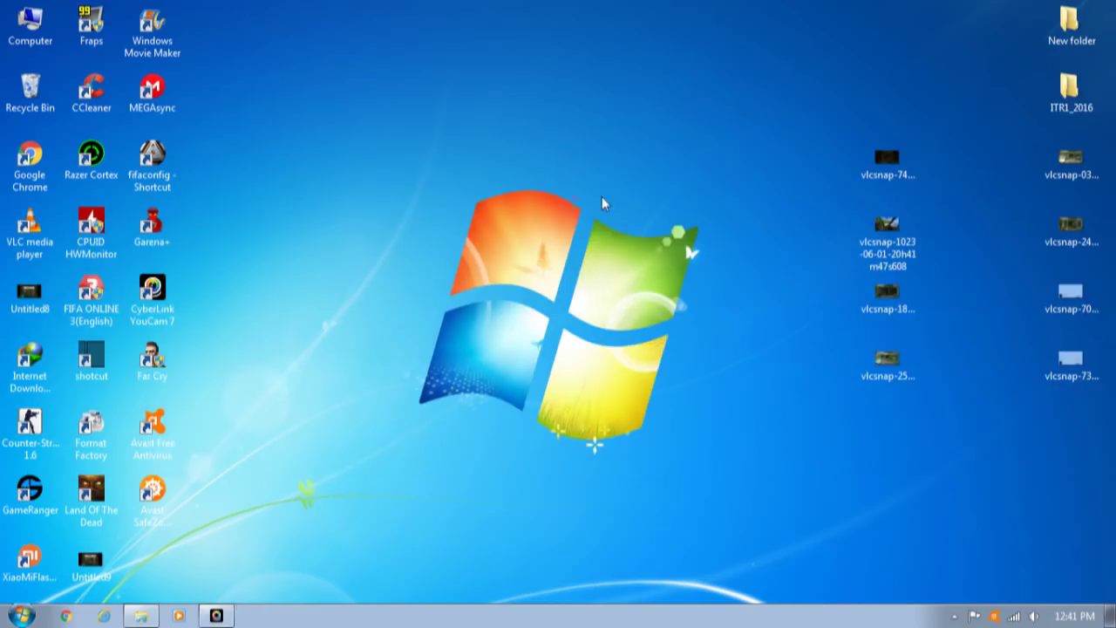
right_click(793, 154)
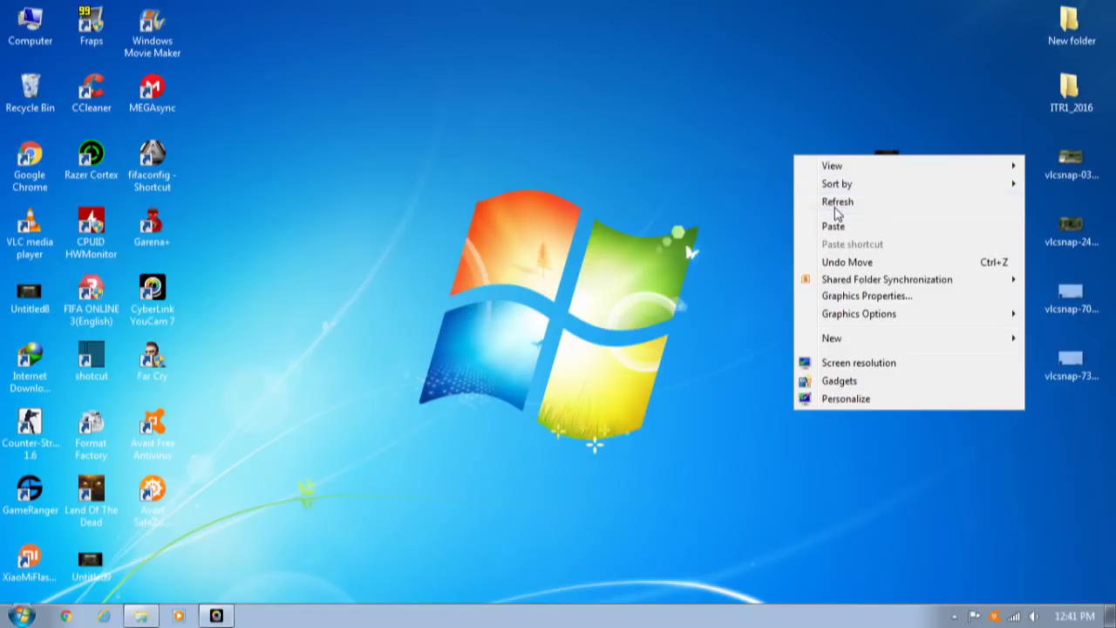
left_click(837, 215)
right_click(576, 147)
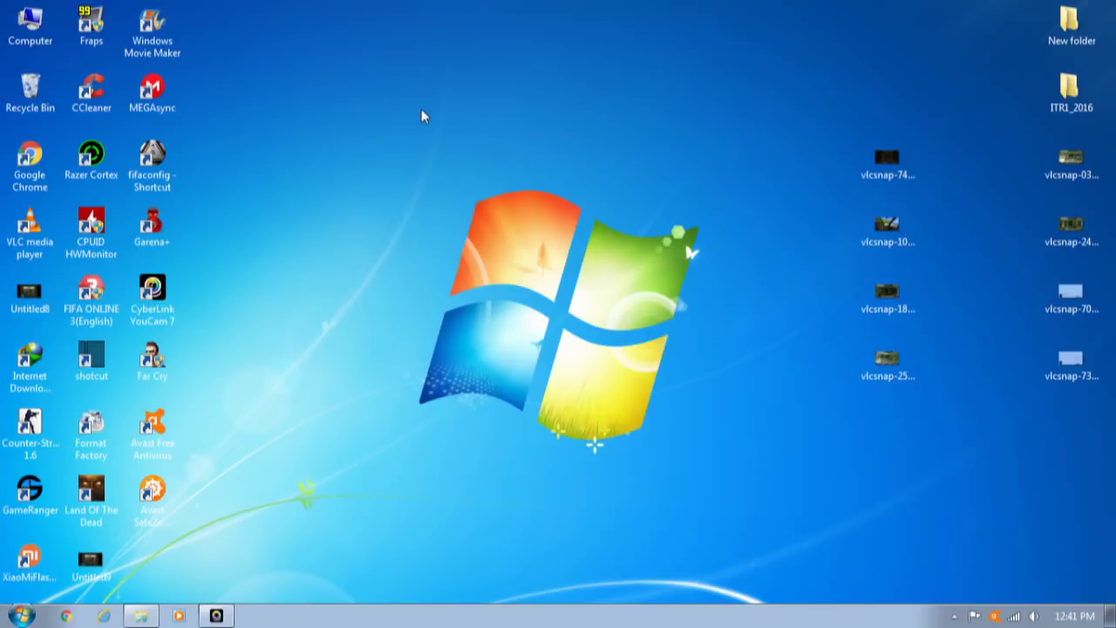
left_click_drag(476, 214, 585, 235)
left_click_drag(415, 183, 683, 470)
right_click(450, 131)
left_click(536, 184)
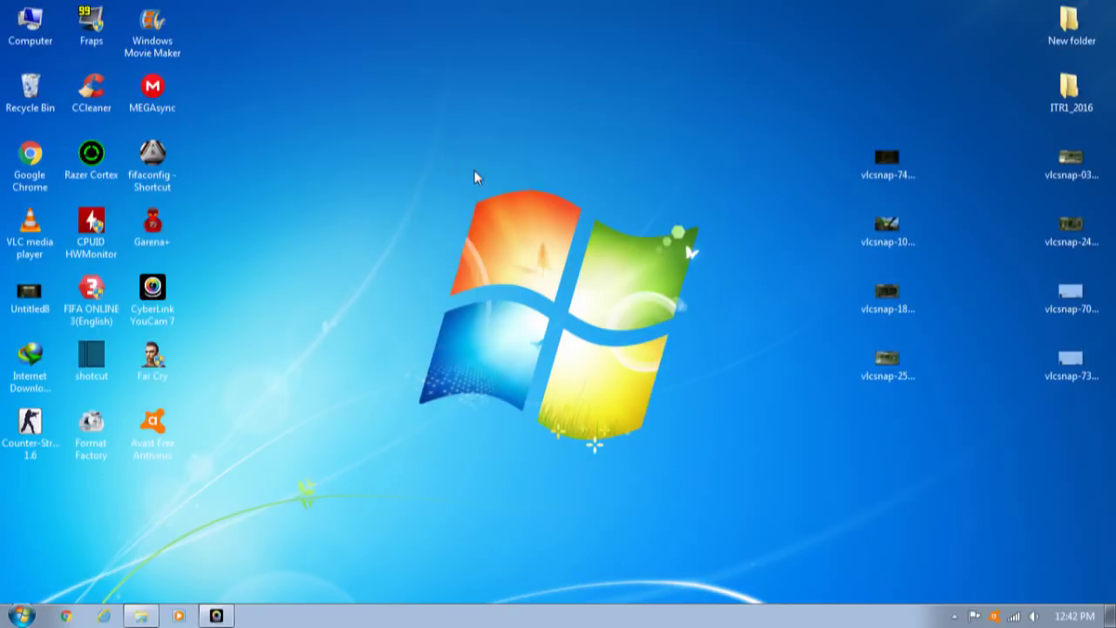
right_click(472, 168)
left_click(536, 220)
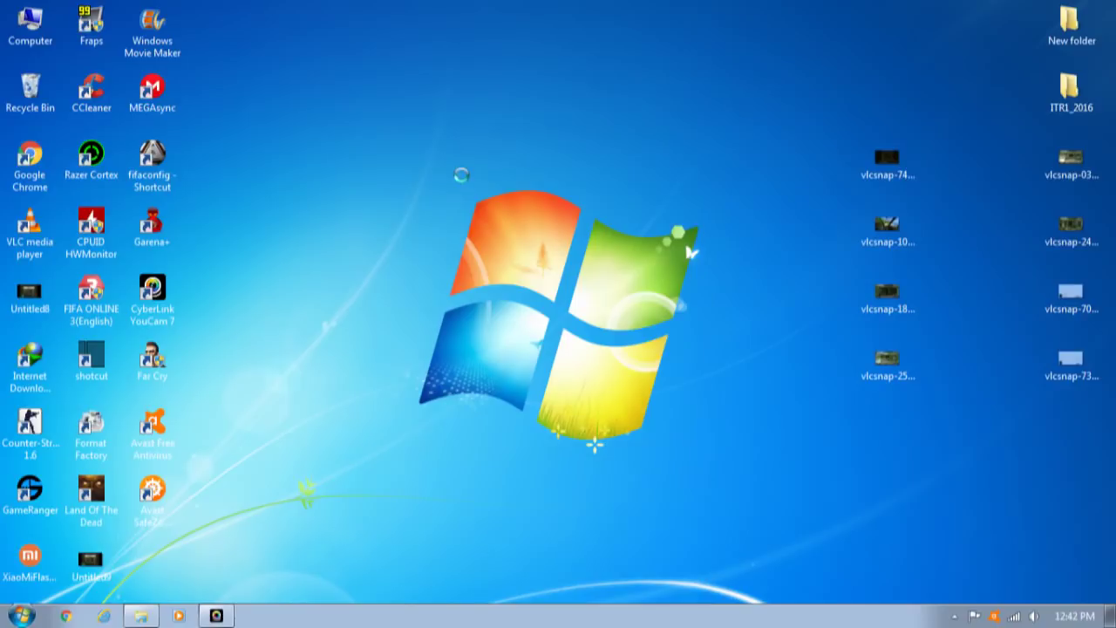
right_click(462, 175)
left_click(523, 227)
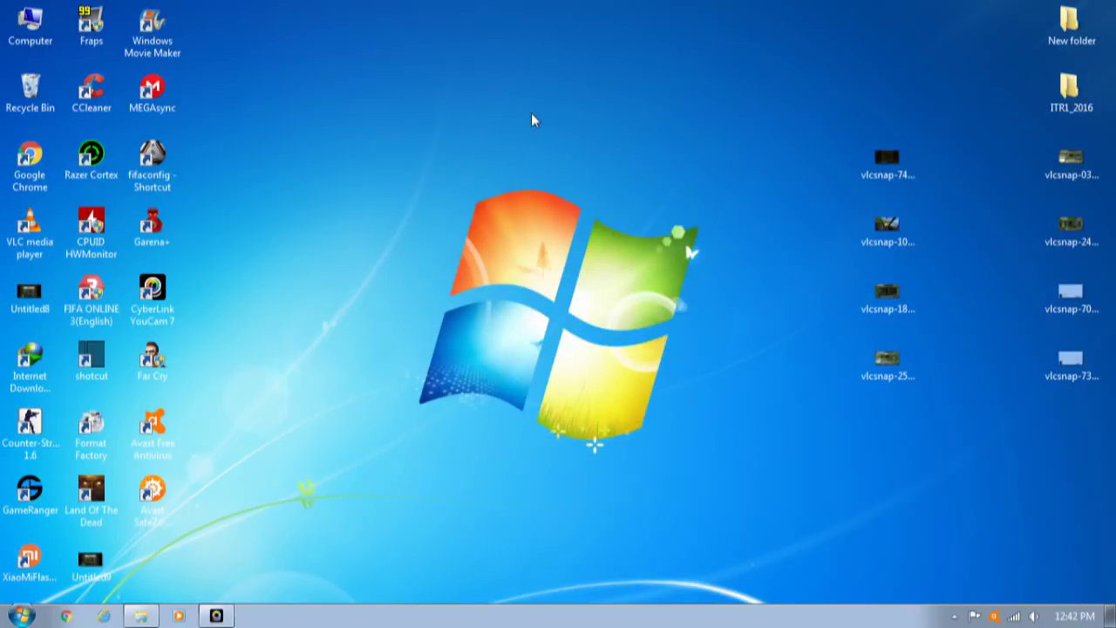